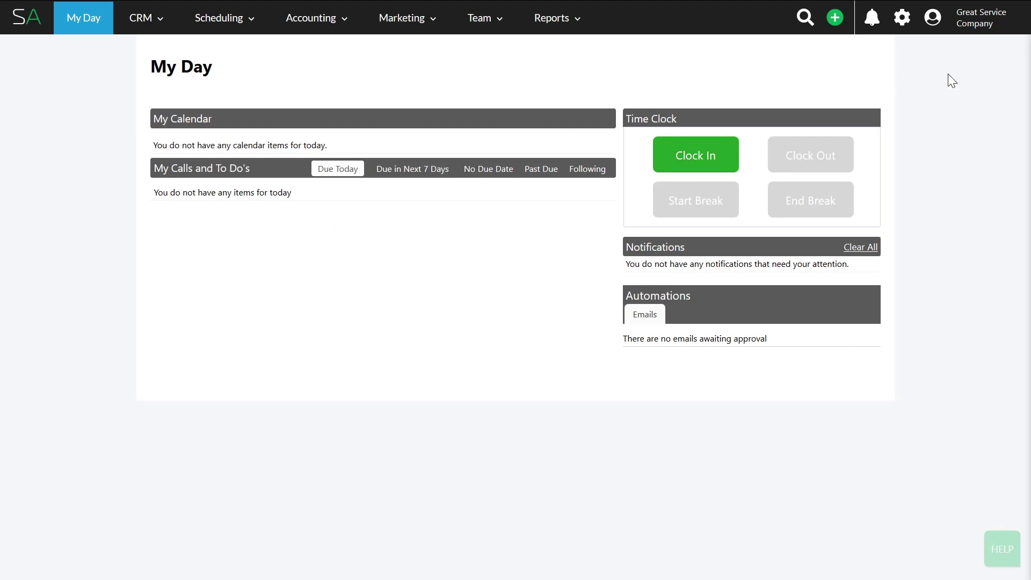
# Download the COVID-19 credit card processing notification template from the Marketplace, then view the Marketing Forms list
pyautogui.click(937, 24)
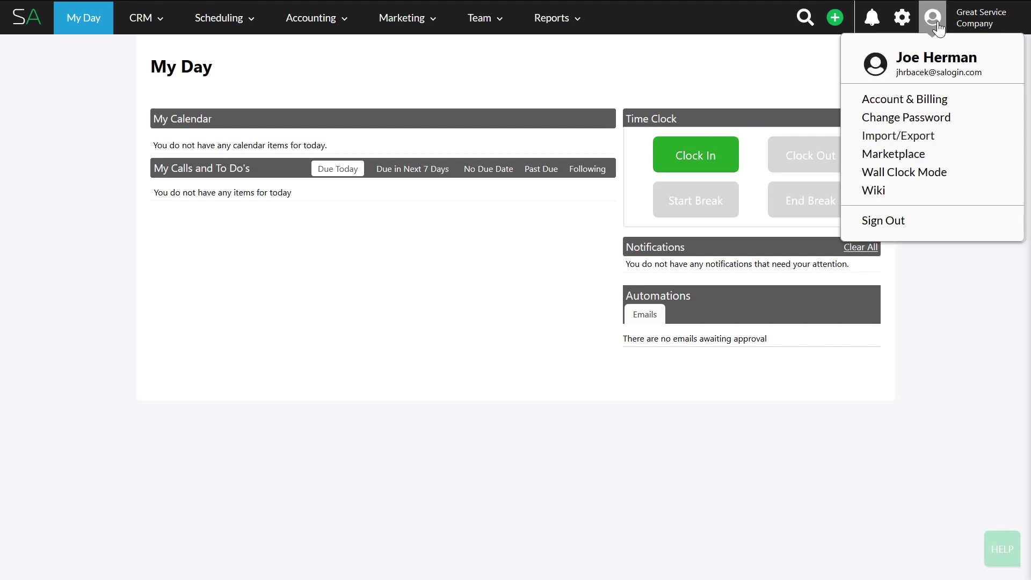
pyautogui.click(912, 154)
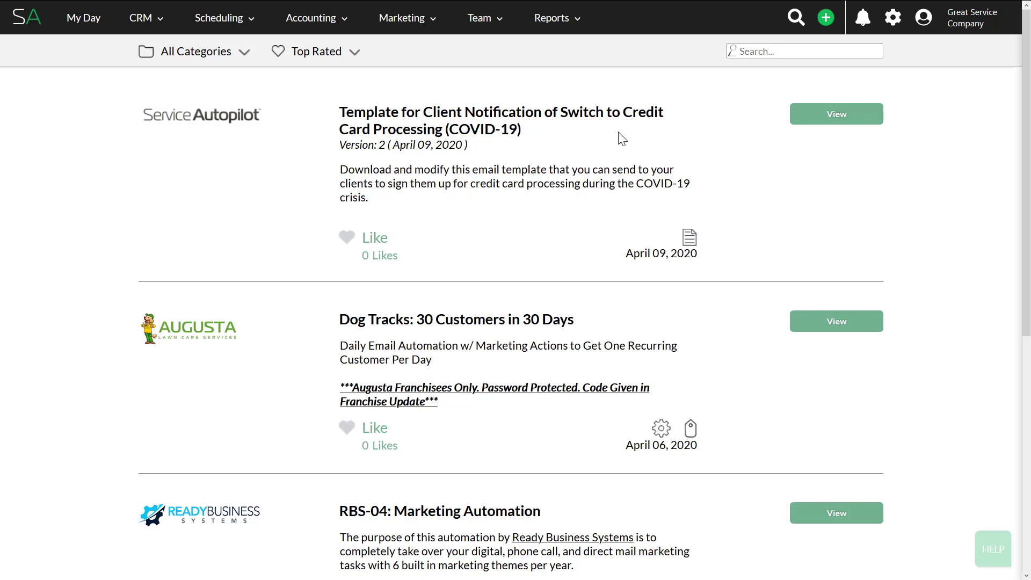
pyautogui.click(834, 116)
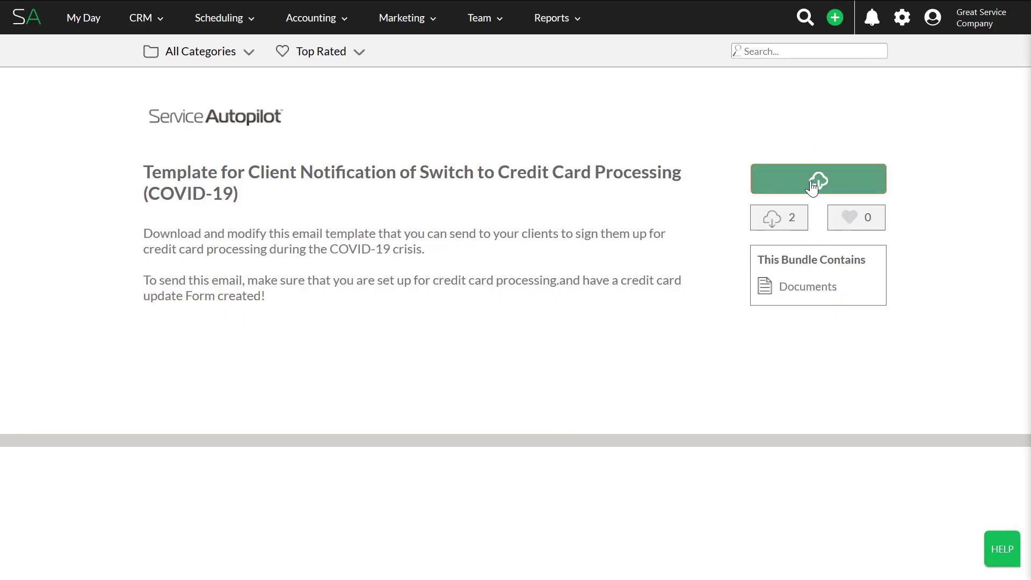
pyautogui.click(812, 186)
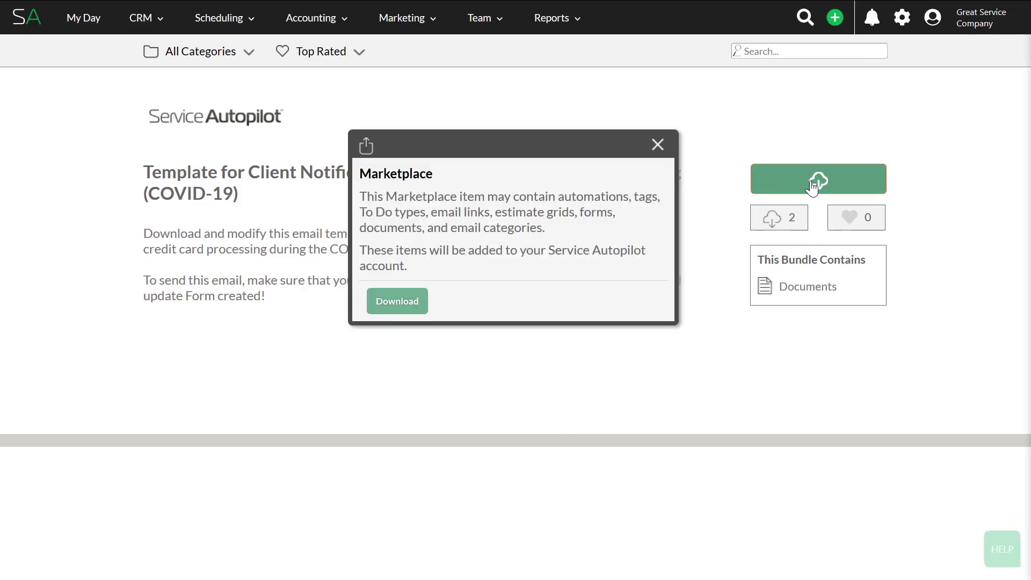
pyautogui.click(415, 306)
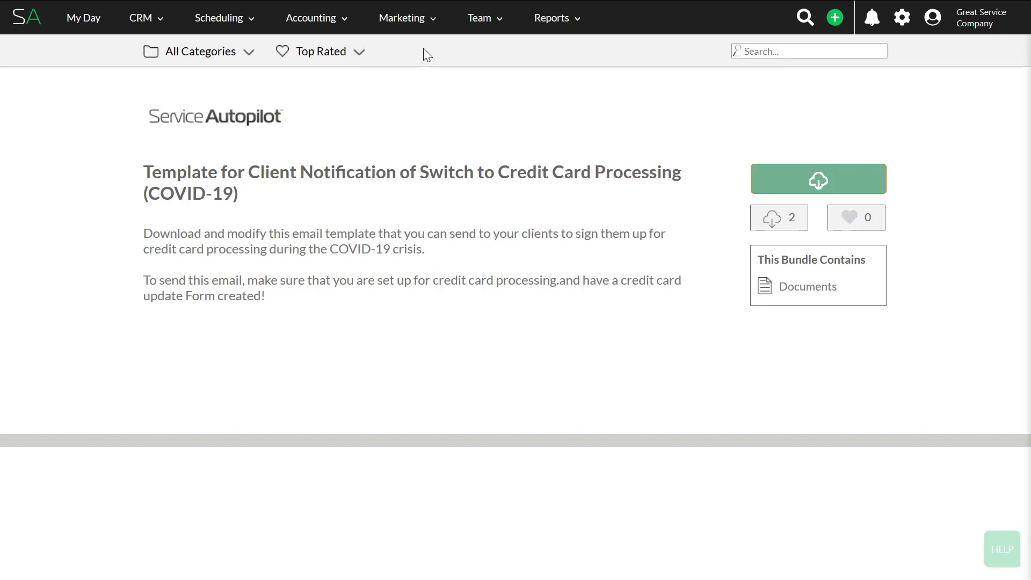
pyautogui.moveTo(408, 17)
pyautogui.click(410, 74)
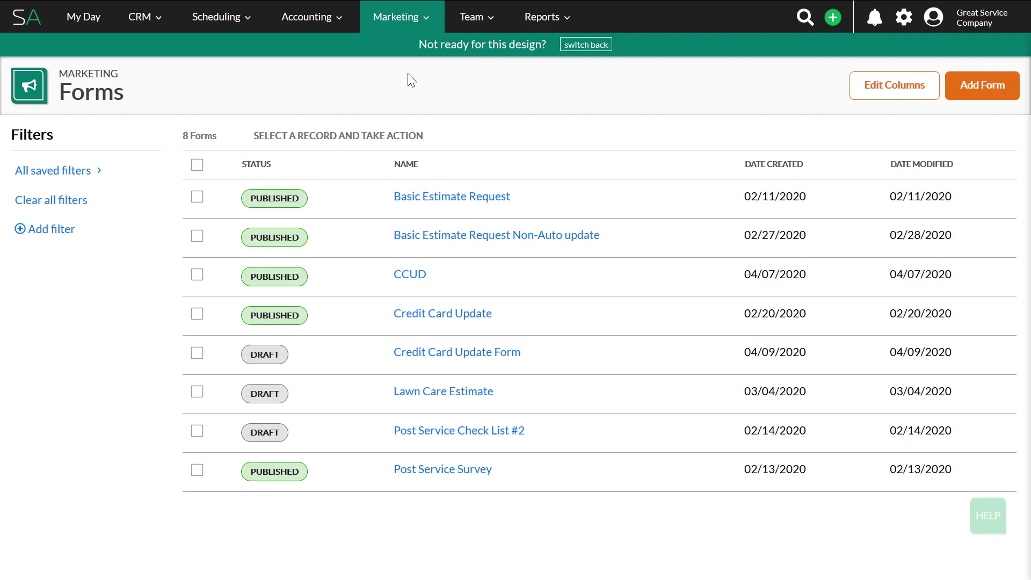
# Create a new blank form named 'CC Update'
pyautogui.click(951, 90)
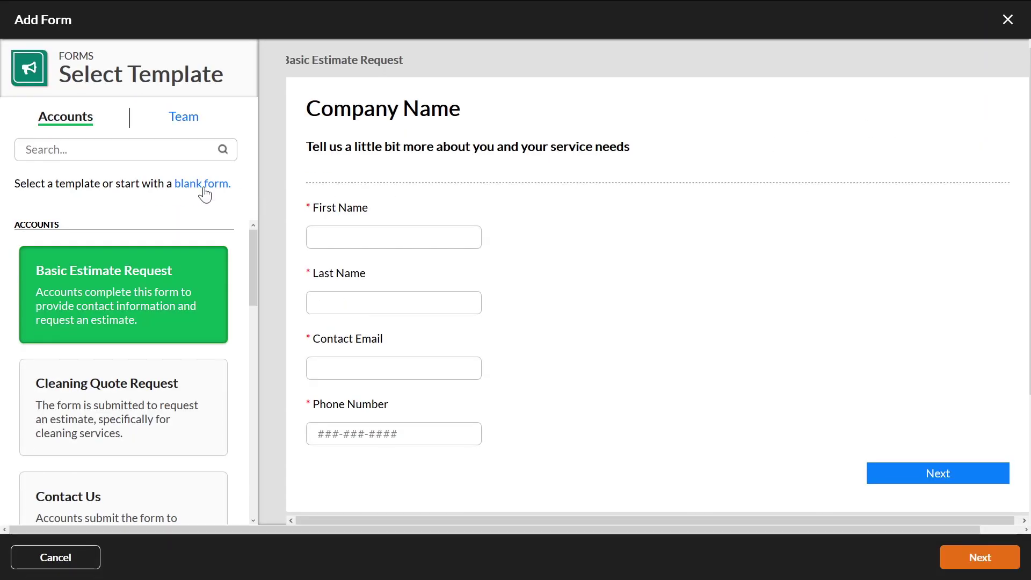
pyautogui.click(204, 186)
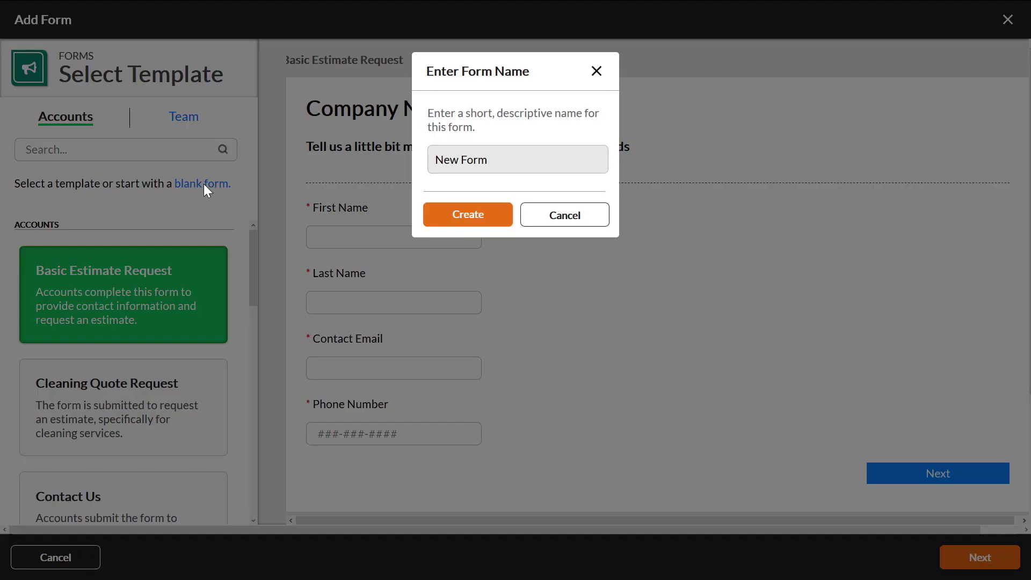
pyautogui.tripleClick(501, 160)
pyautogui.write('CC Update')
pyautogui.click(464, 217)
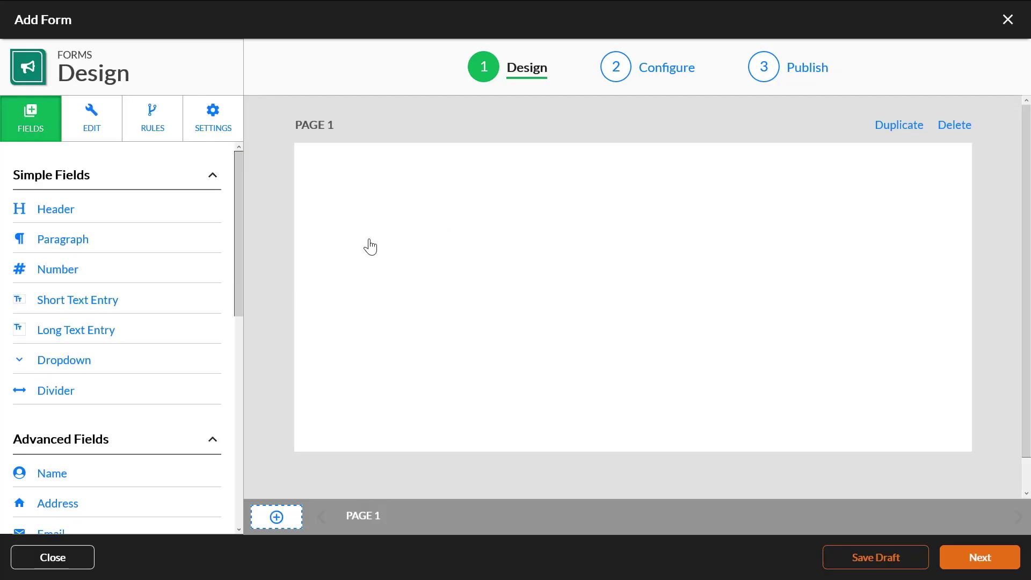
# Add a Credit Card Update field to page 1 and advance to the Configure step
pyautogui.moveTo(239, 266); pyautogui.dragTo(205, 437)
pyautogui.click(116, 413)
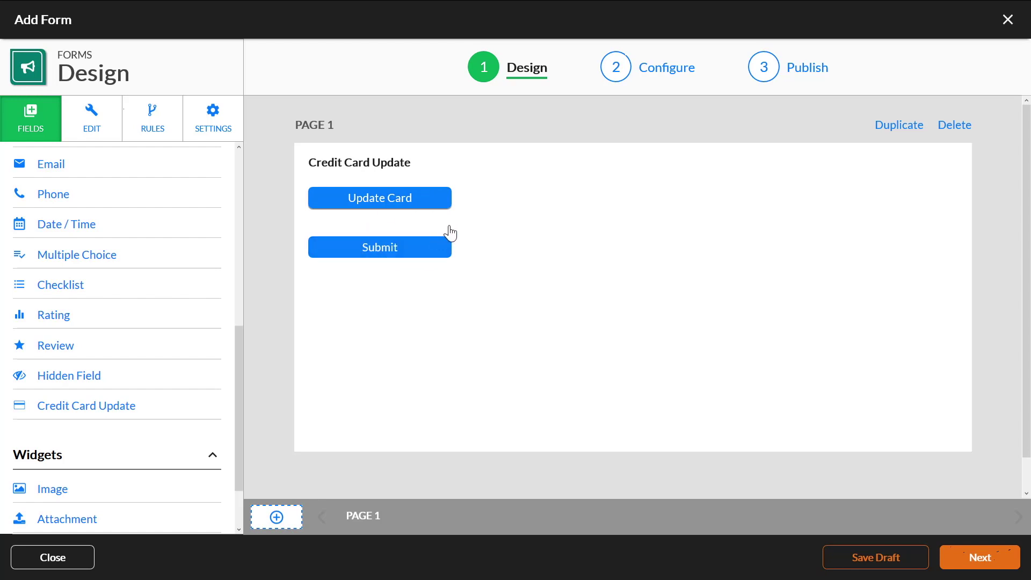
pyautogui.click(974, 560)
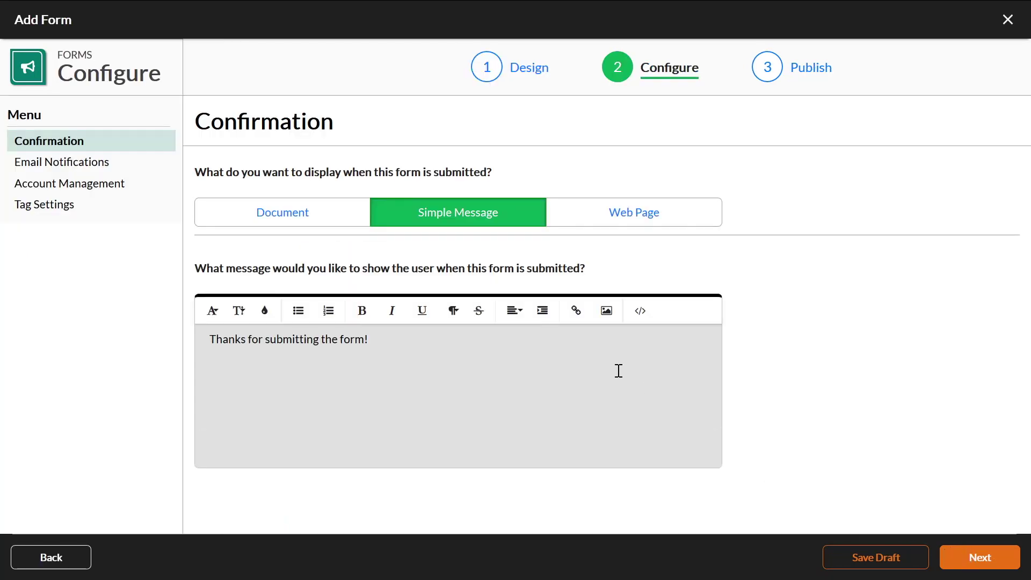
# Add a Custom Email notification with the team member as its recipient
pyautogui.click(77, 168)
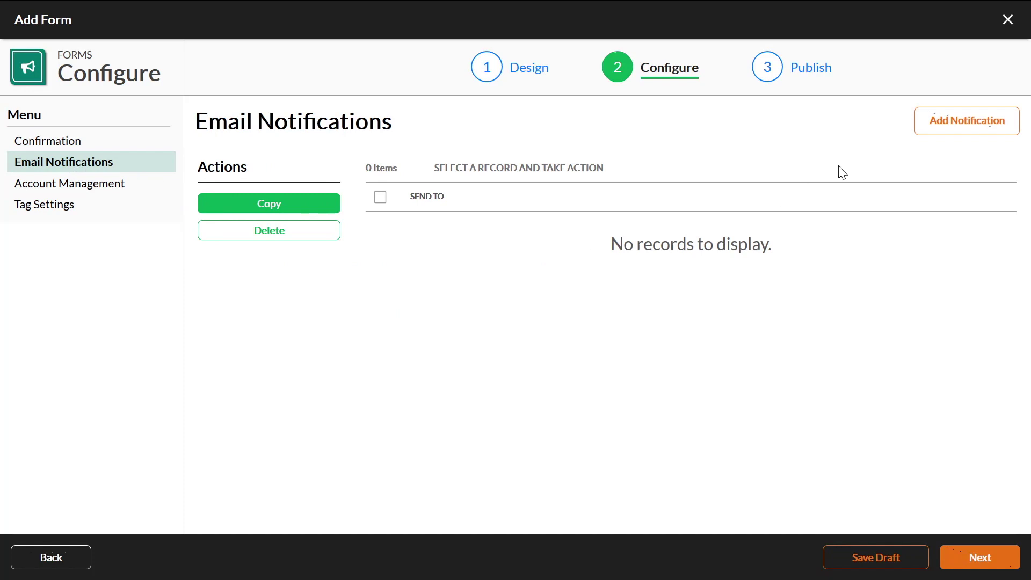
pyautogui.click(960, 124)
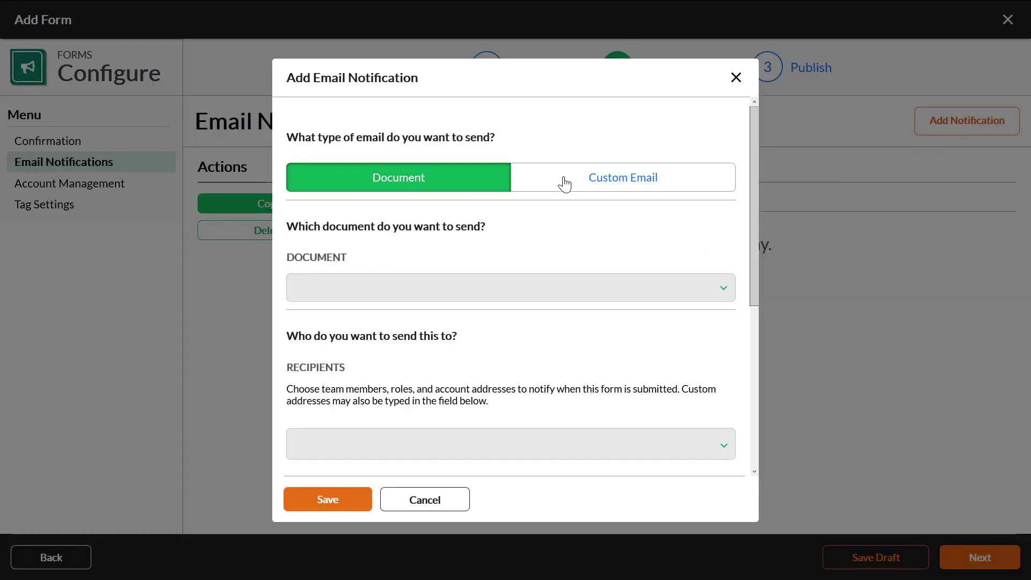
pyautogui.click(589, 178)
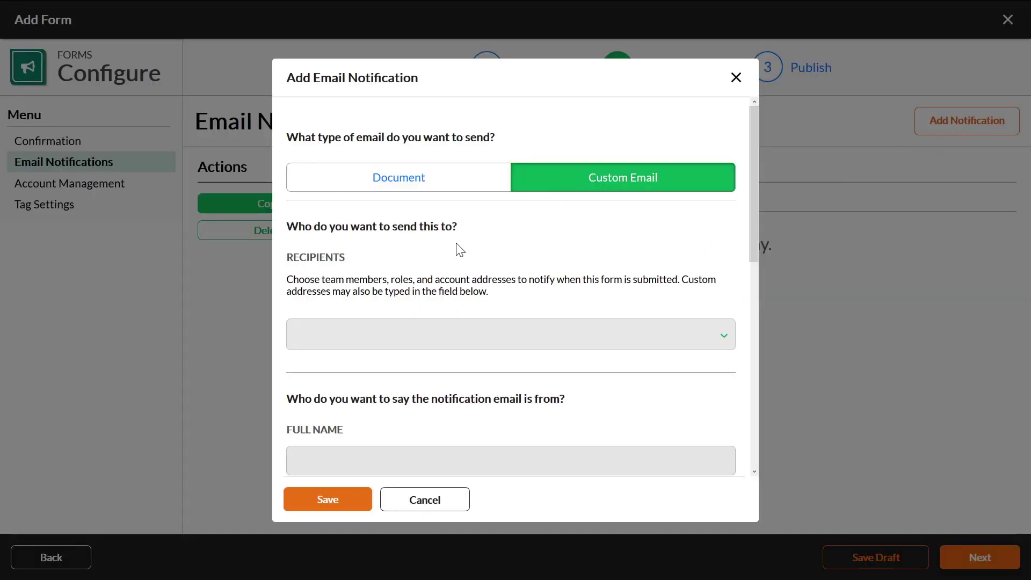
pyautogui.scroll(-2, 458, 249)
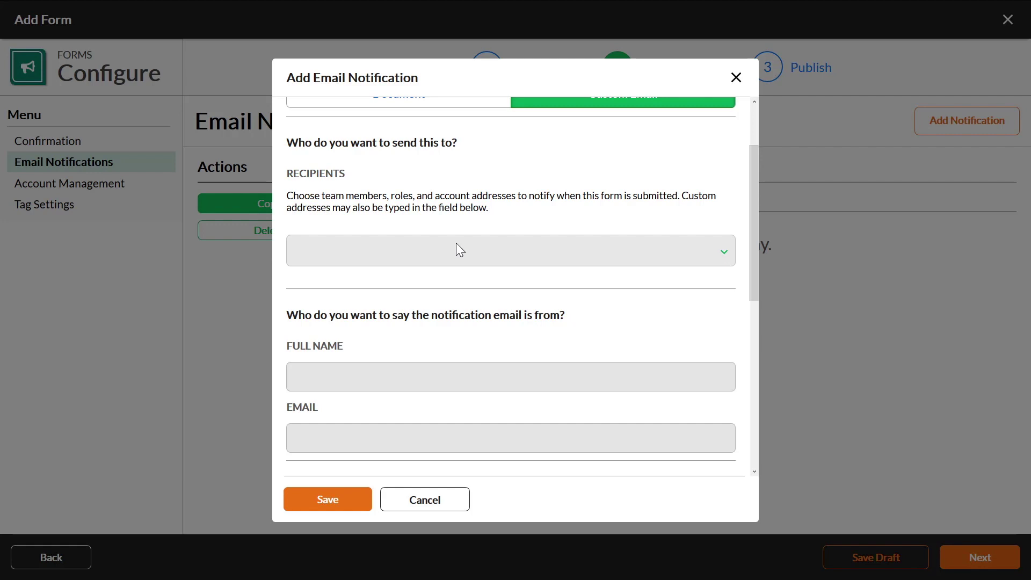
pyautogui.click(458, 250)
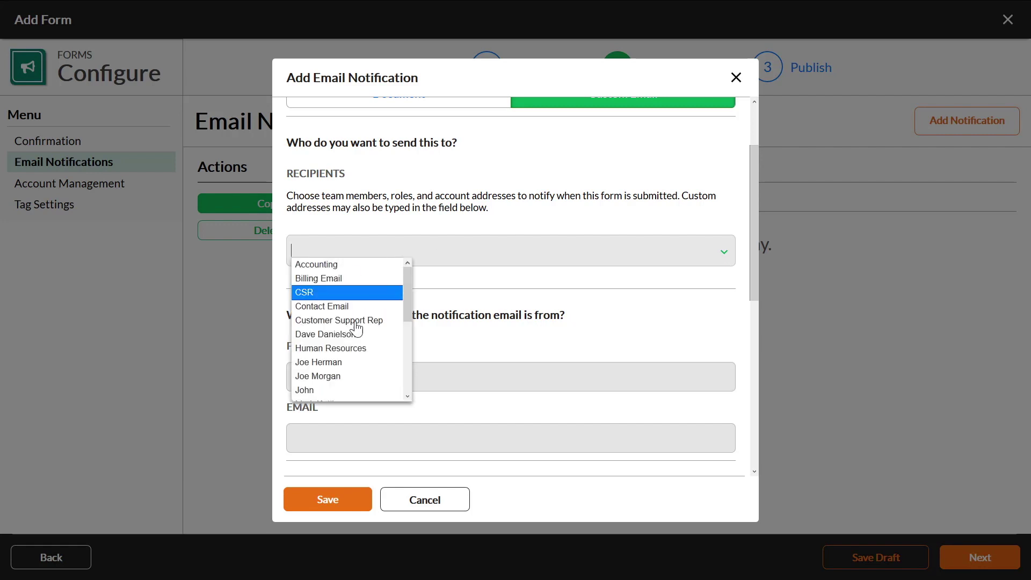
pyautogui.click(331, 363)
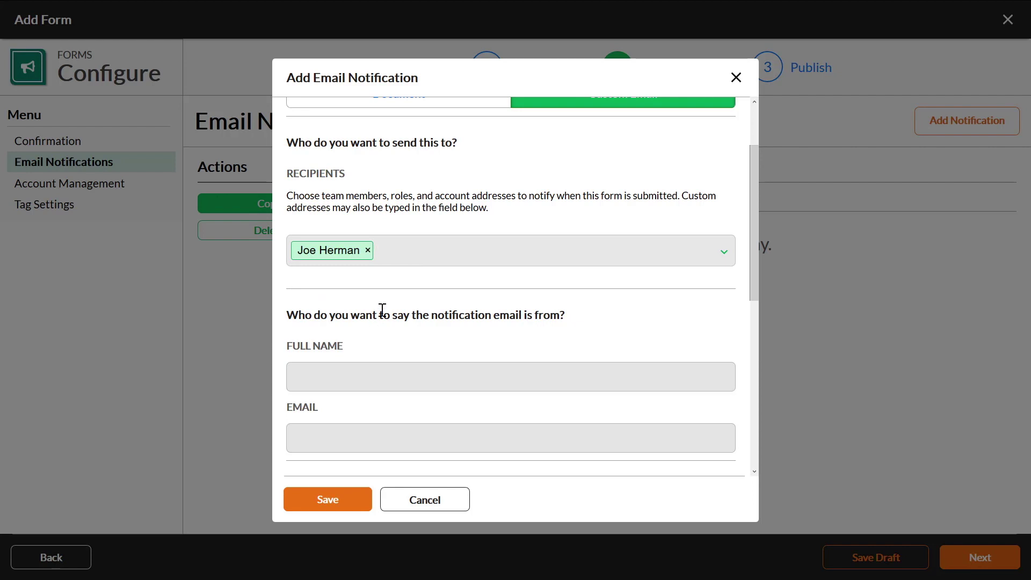
pyautogui.scroll(-2, 379, 306)
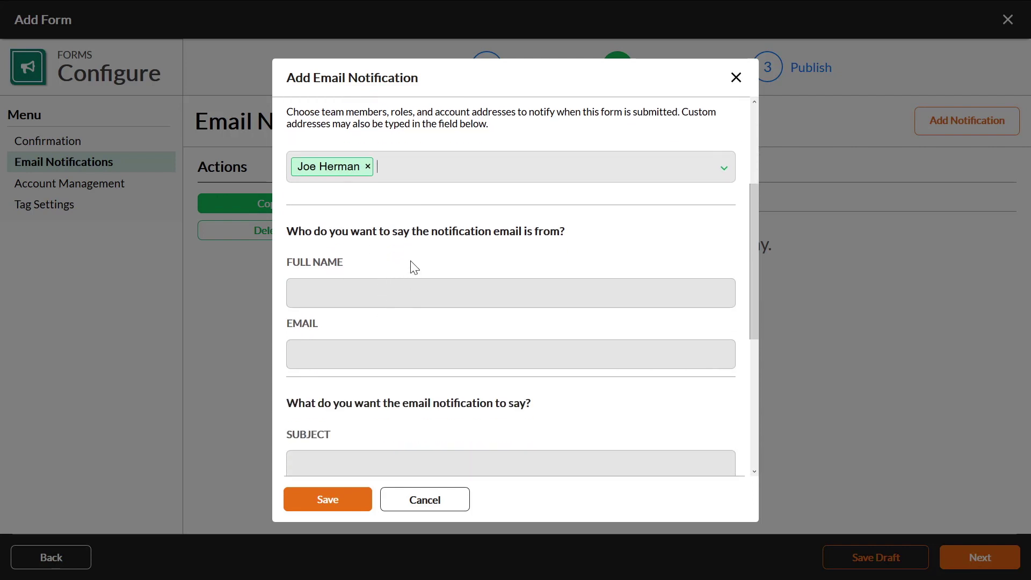
# Enter the sender's full name and email address, and the subject 'Client updated credit card'
pyautogui.click(366, 295)
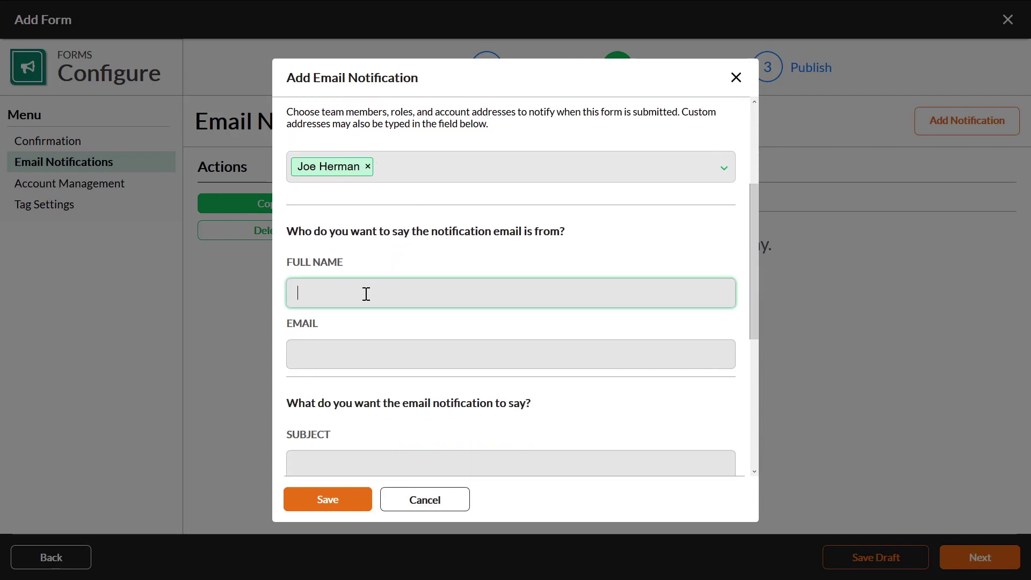
pyautogui.scroll(-2, 367, 294)
pyautogui.write('Joe')
pyautogui.press('Tab')
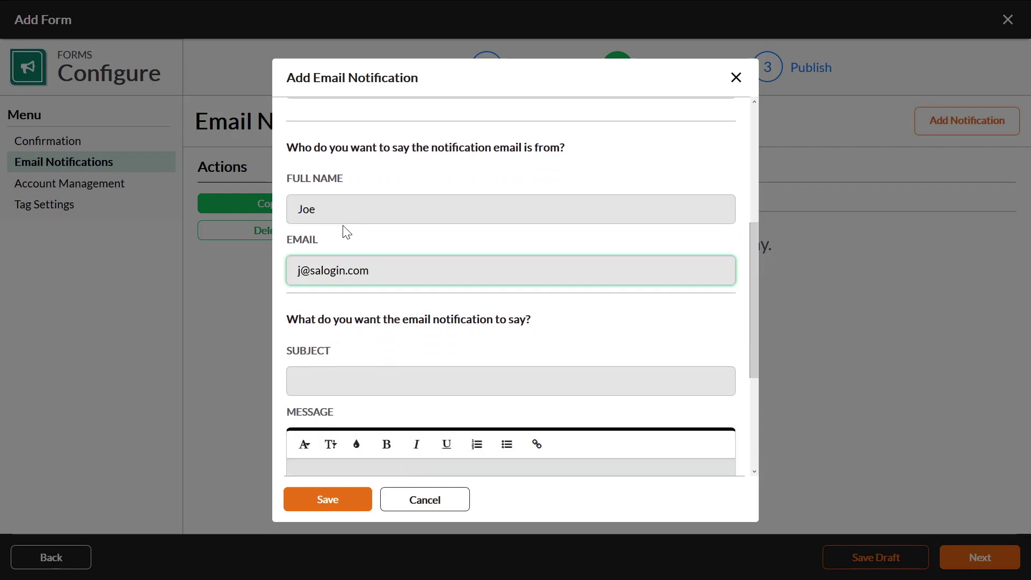
pyautogui.scroll(-4, 350, 225)
pyautogui.click(333, 197)
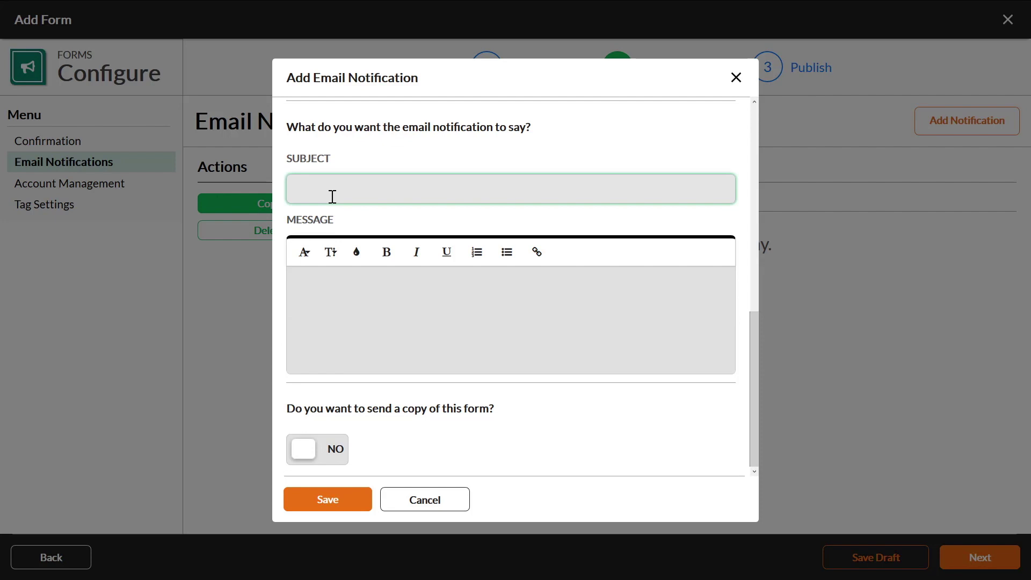
pyautogui.write('Client updated credit card')
# Write the message 'Client updated credit card - please update their default payment method'
pyautogui.click(318, 284)
pyautogui.tripleClick(422, 188)
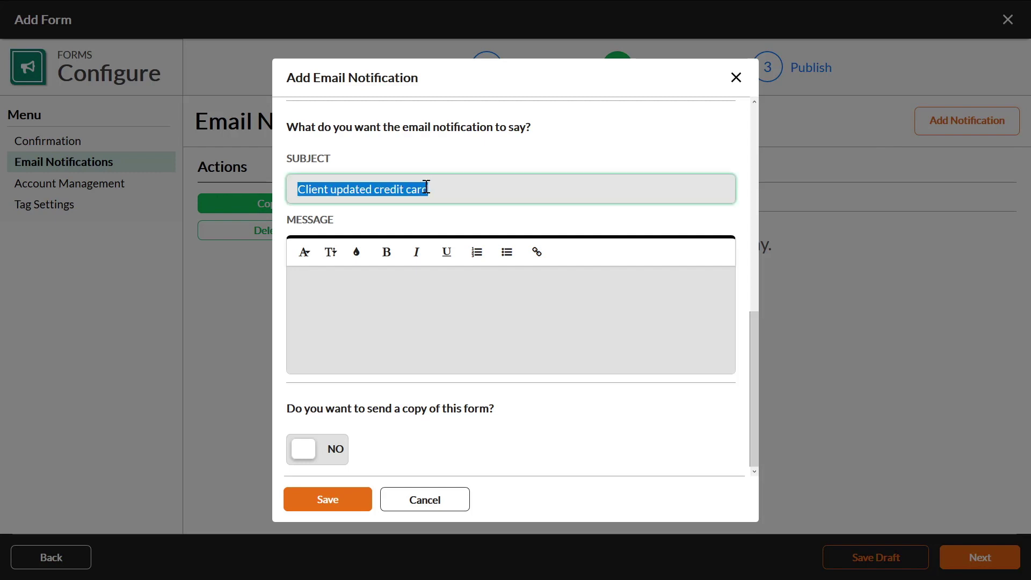
pyautogui.rightClick(409, 194)
pyautogui.click(431, 226)
pyautogui.click(361, 296)
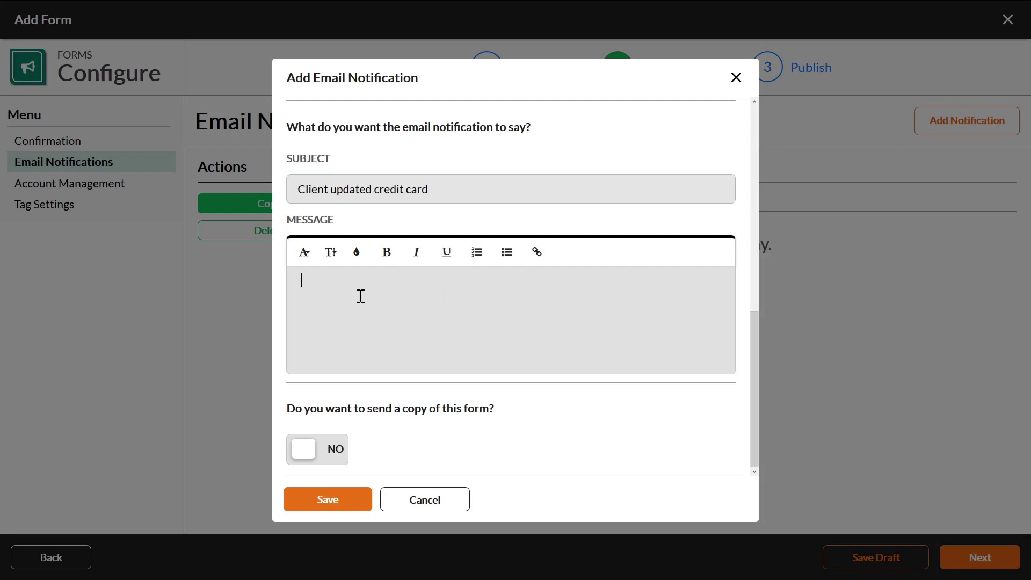
pyautogui.hotkey('ctrl', 'v')
pyautogui.write('- please update their defual')
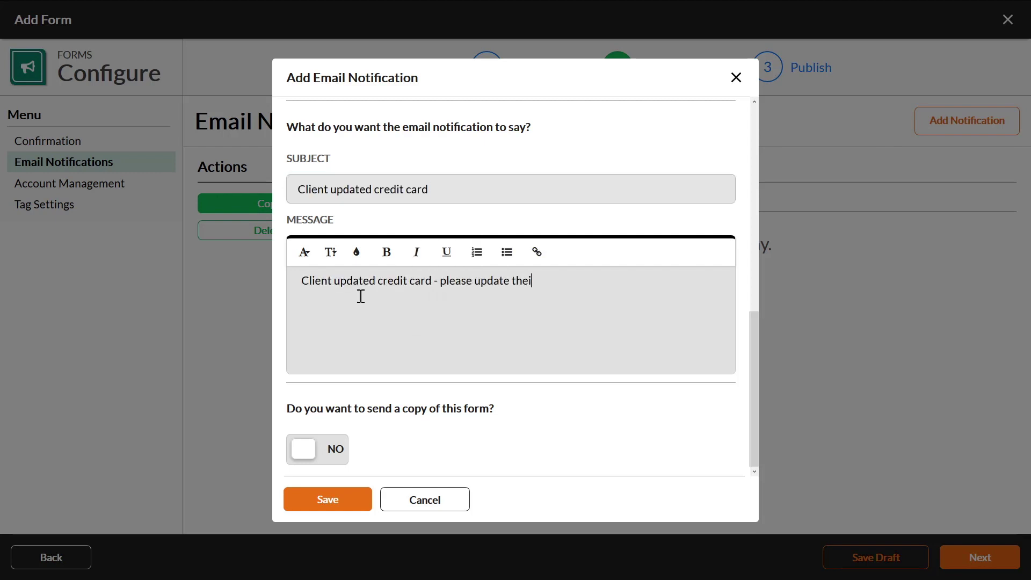
pyautogui.press('BackSpace')
pyautogui.press('BackSpace')
pyautogui.press('BackSpace')
pyautogui.write('ault payment method')
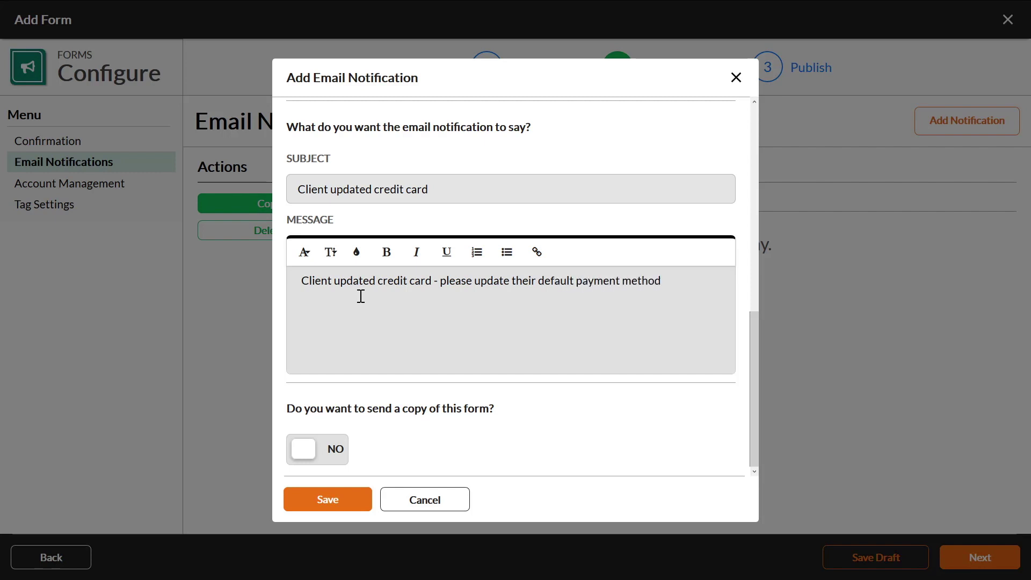
# Replace 'Client' with [clientname] in the message and subject, then save the notification
pyautogui.moveTo(330, 283); pyautogui.dragTo(280, 285)
pyautogui.write('[client')
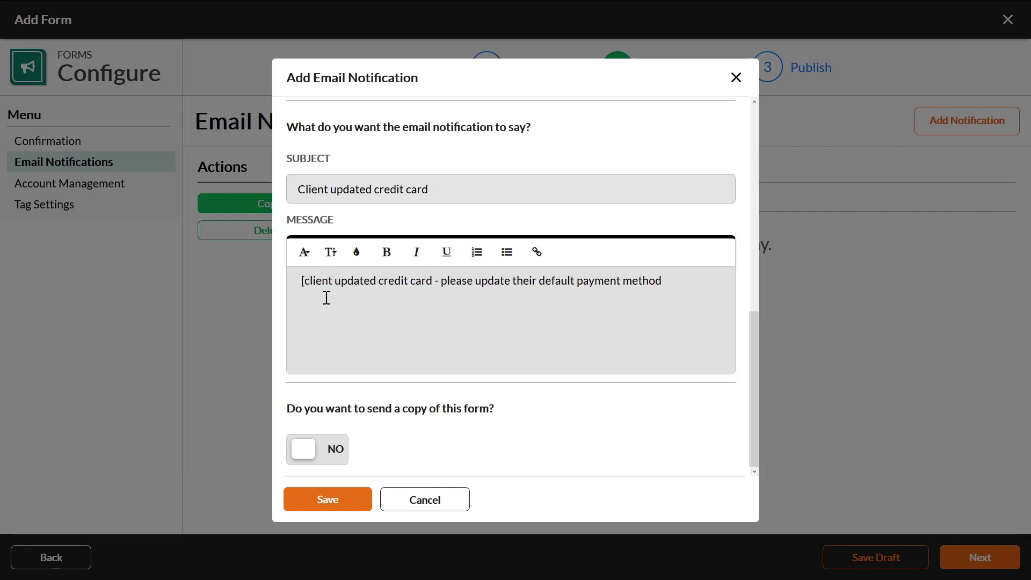
pyautogui.write('f')
pyautogui.press('BackSpace')
pyautogui.write('name]')
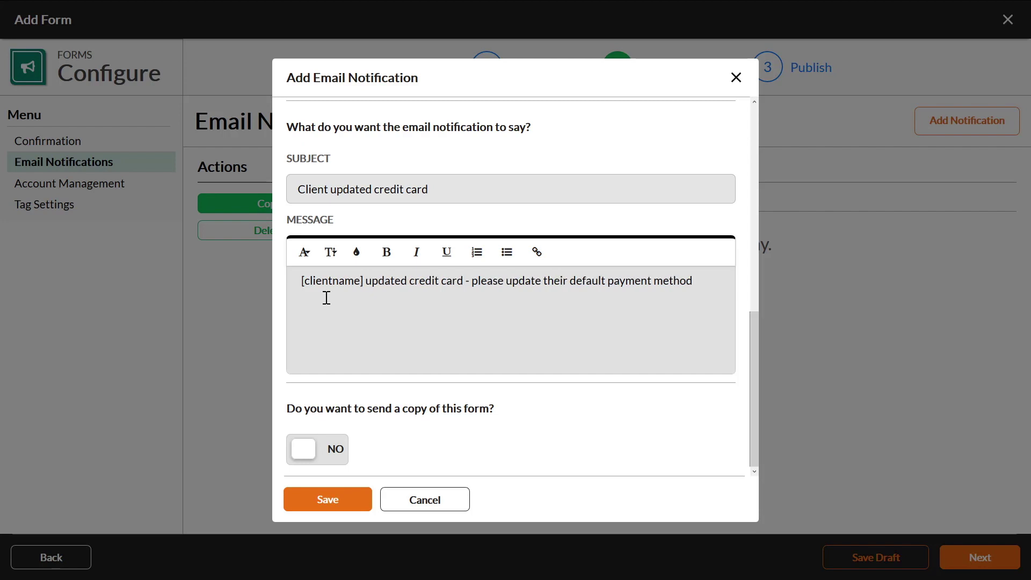
pyautogui.moveTo(364, 281); pyautogui.dragTo(261, 286)
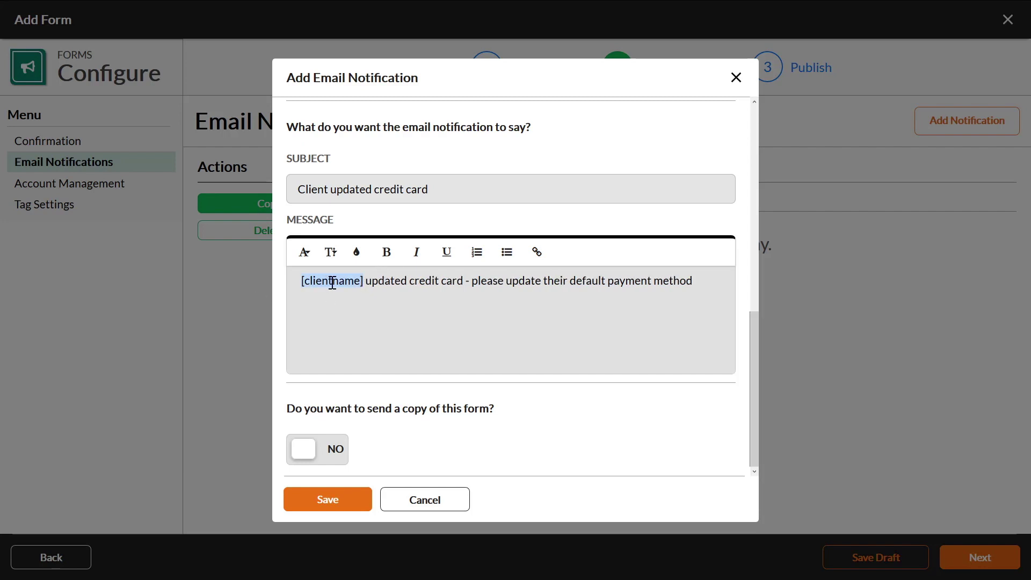
pyautogui.rightClick(334, 281)
pyautogui.click(355, 311)
pyautogui.tripleClick(301, 193)
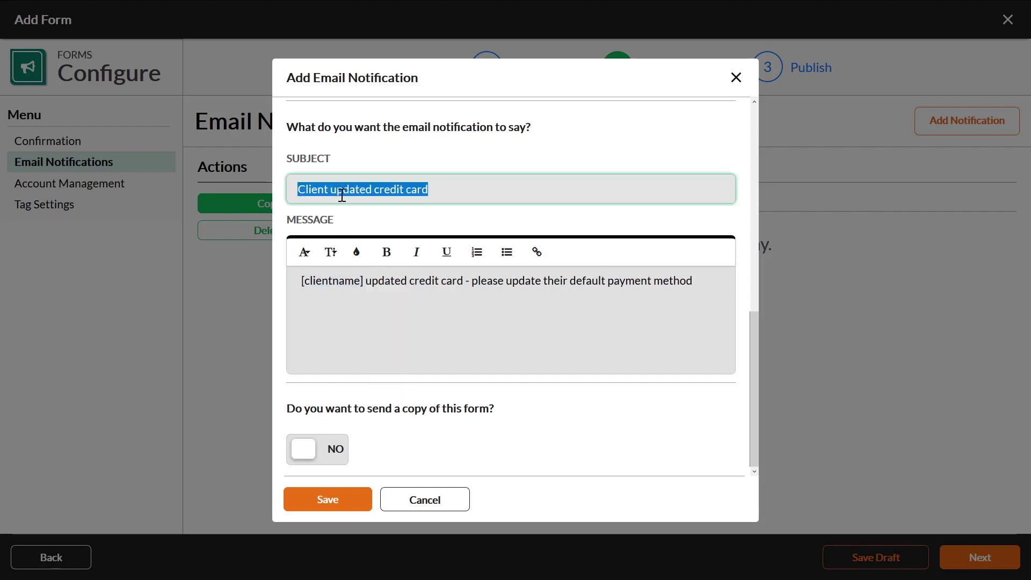
pyautogui.moveTo(328, 189); pyautogui.dragTo(296, 191)
pyautogui.hotkey('ctrl', 'v')
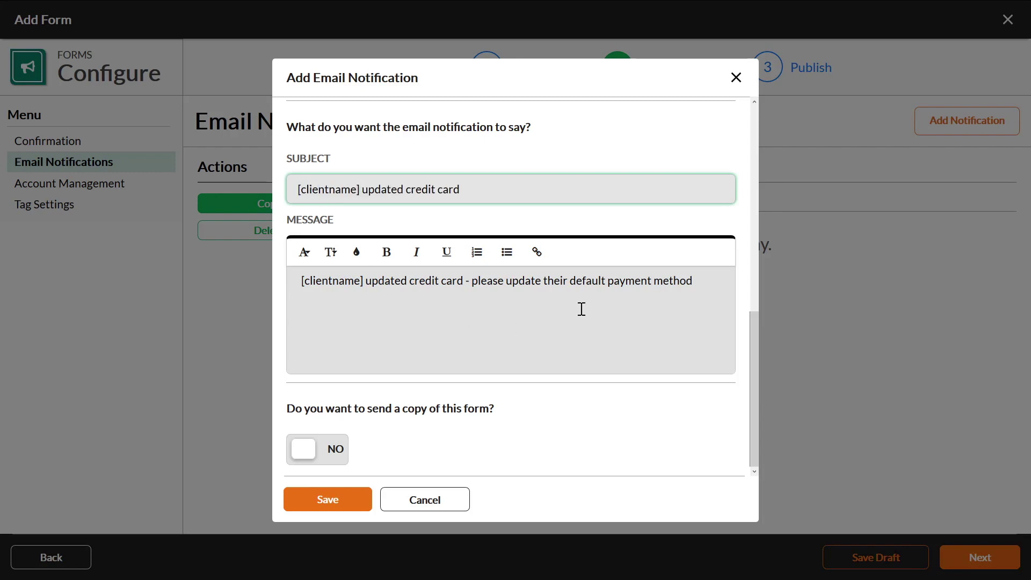
pyautogui.click(343, 501)
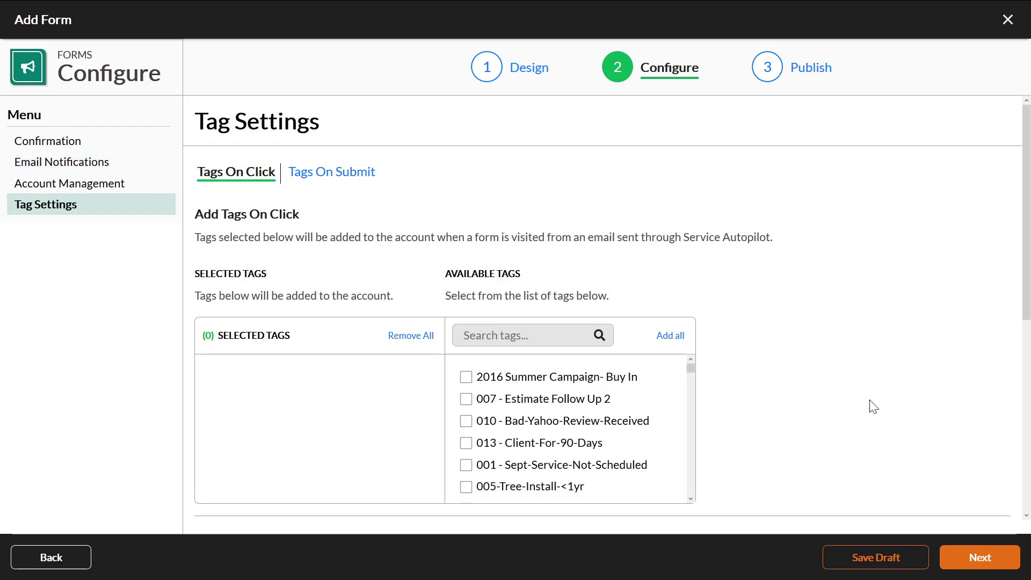
# Publish the form to Office, related to Accounts, for all accounts
pyautogui.click(973, 568)
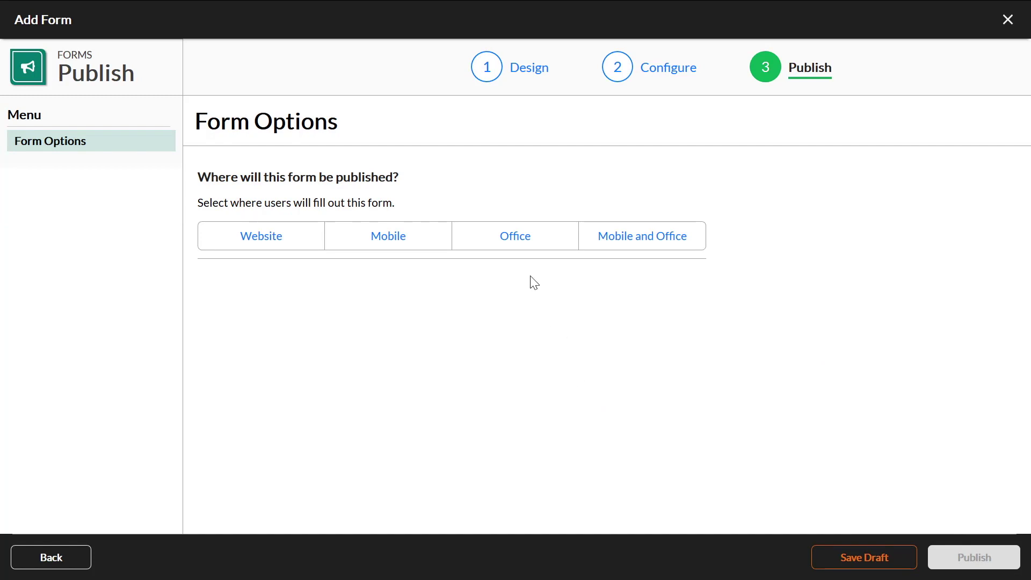
pyautogui.click(517, 236)
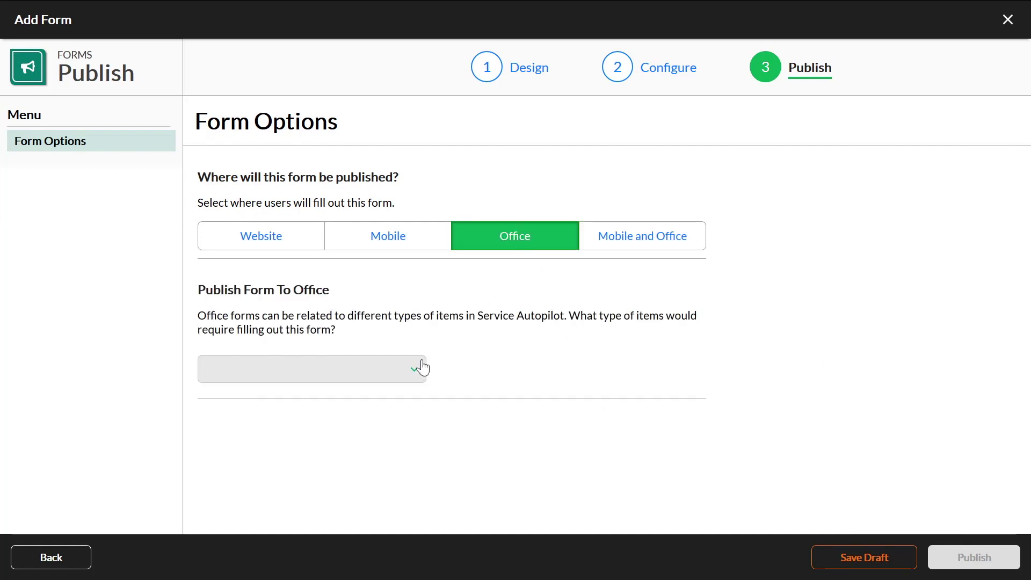
pyautogui.click(410, 379)
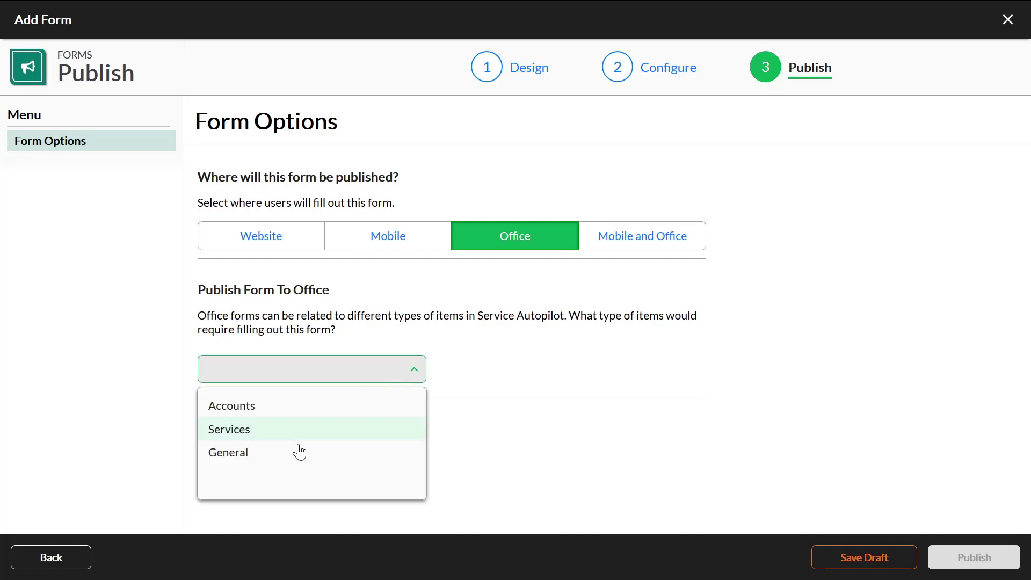
pyautogui.click(267, 414)
pyautogui.scroll(-2, 493, 362)
pyautogui.scroll(2, 492, 361)
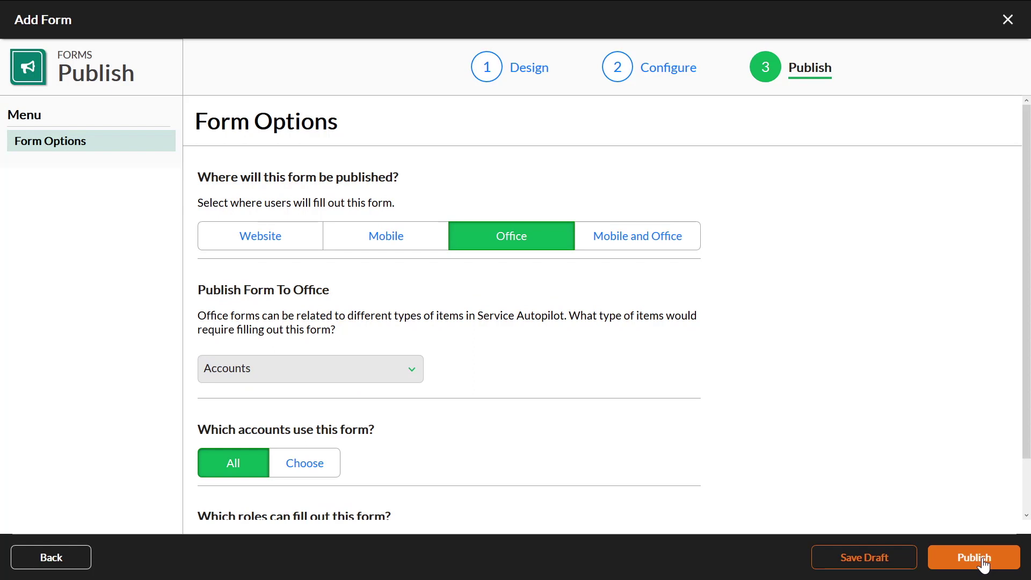
pyautogui.click(984, 564)
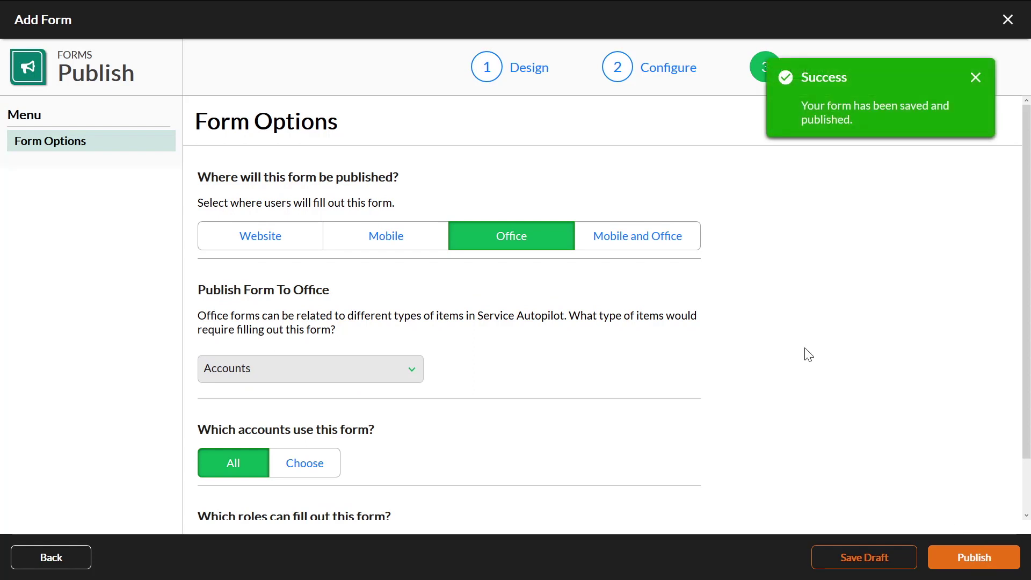
pyautogui.click(982, 80)
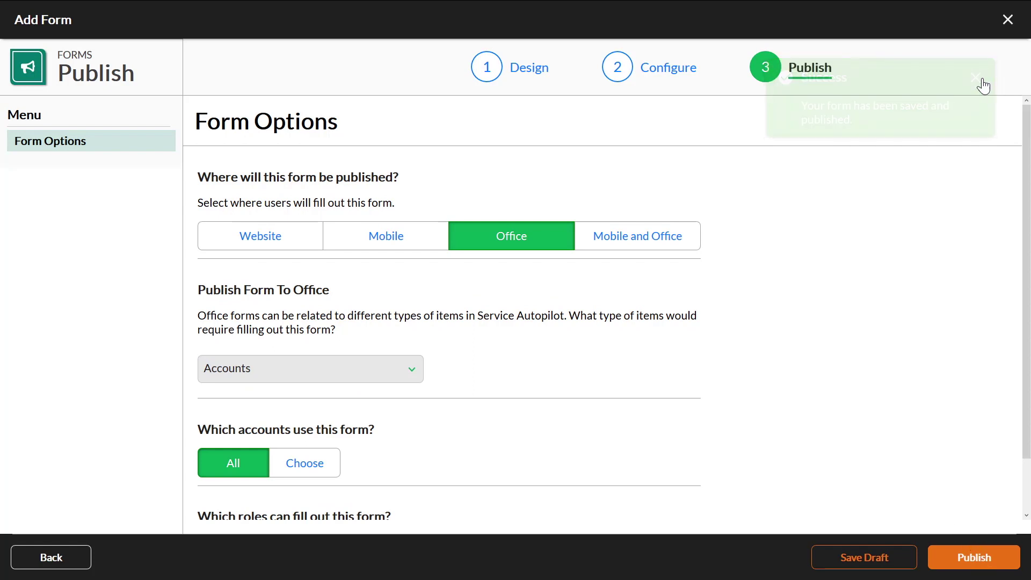
# Close the Add Form builder and the CC Update review, then go to Settings
pyautogui.click(1008, 19)
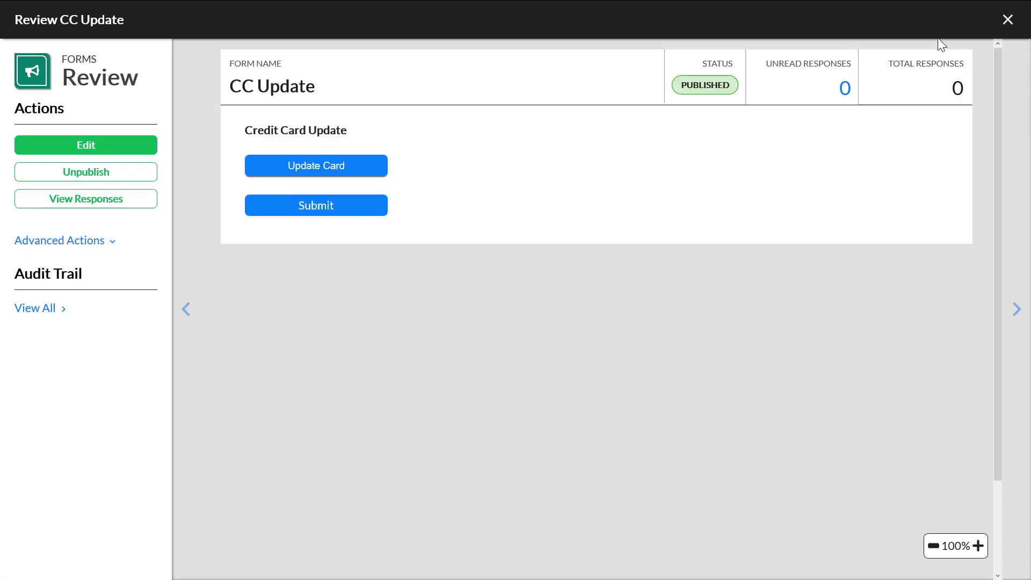
pyautogui.click(1007, 22)
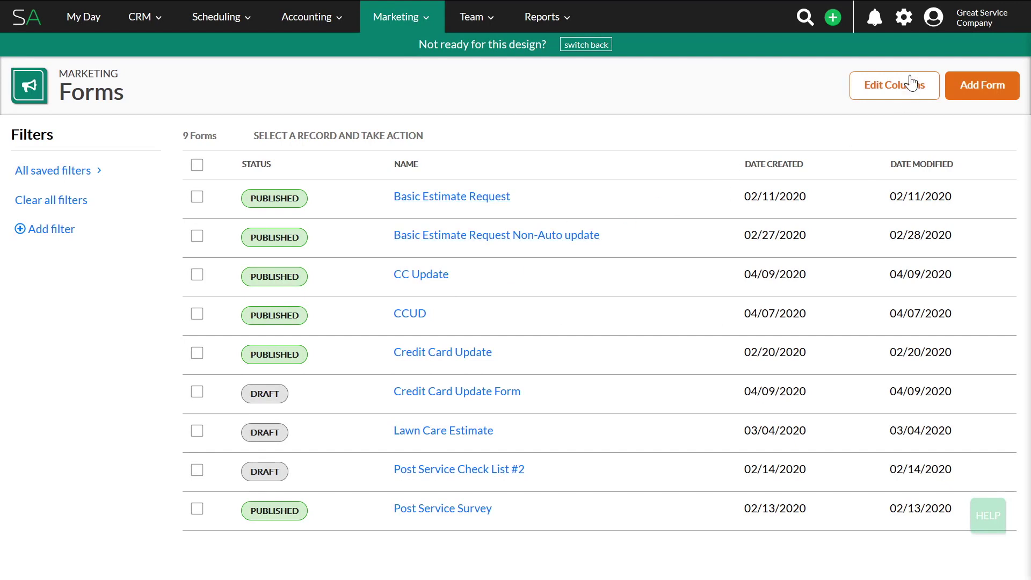
pyautogui.click(903, 22)
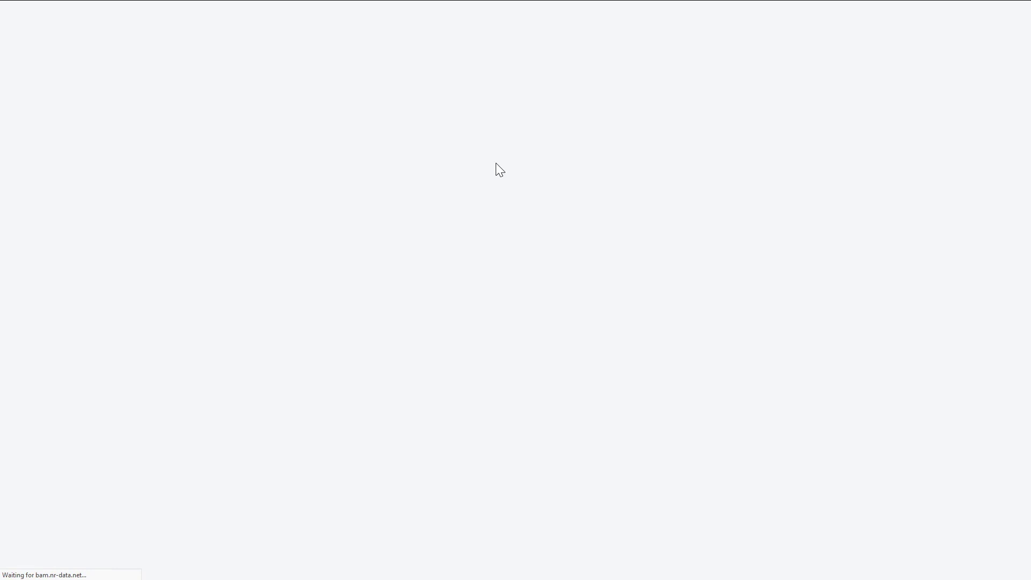
# Find Documents in settings via 'docu' and filter the list by 'memo'
pyautogui.click(409, 103)
pyautogui.write('docu')
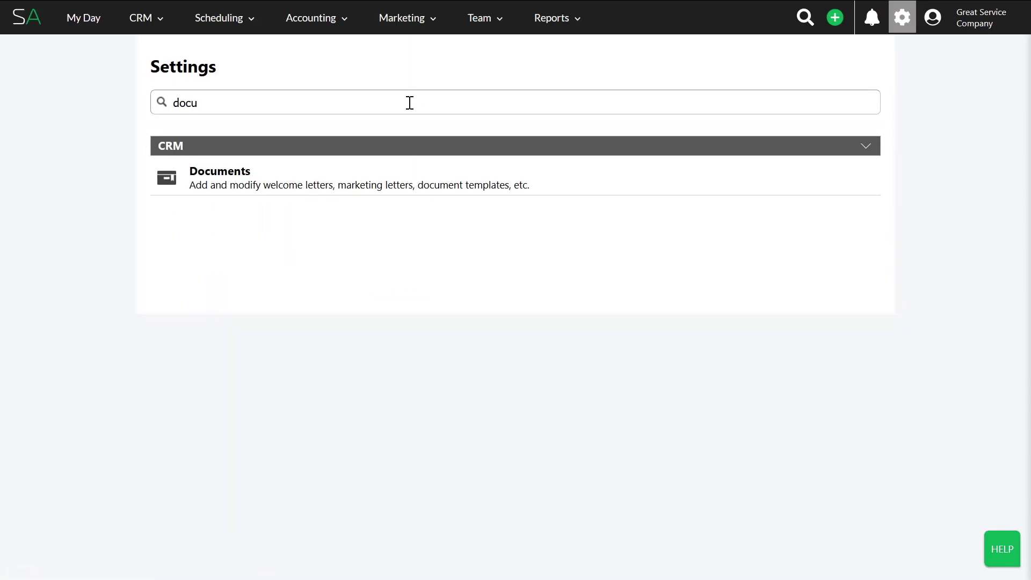
pyautogui.click(376, 189)
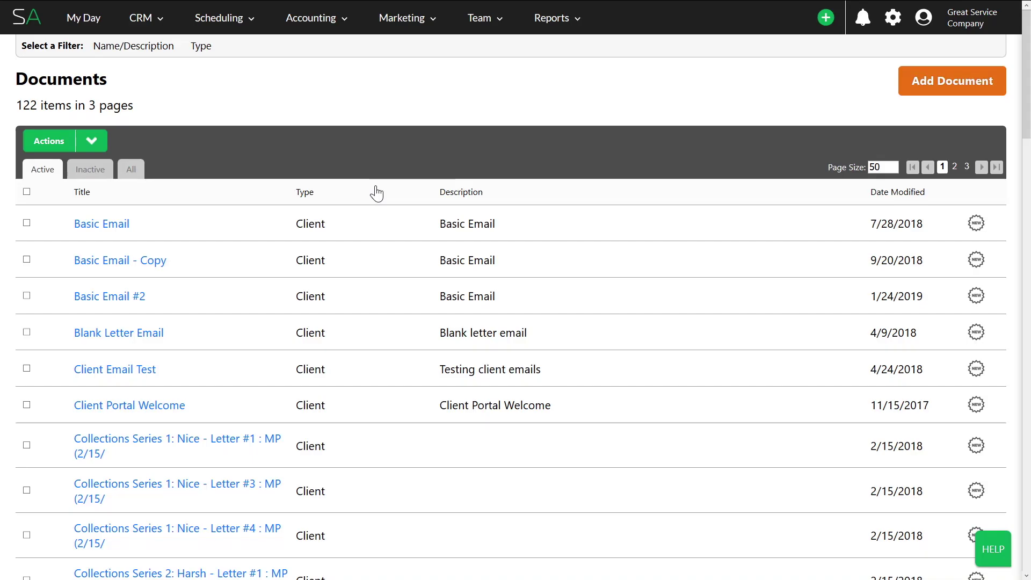
pyautogui.click(156, 49)
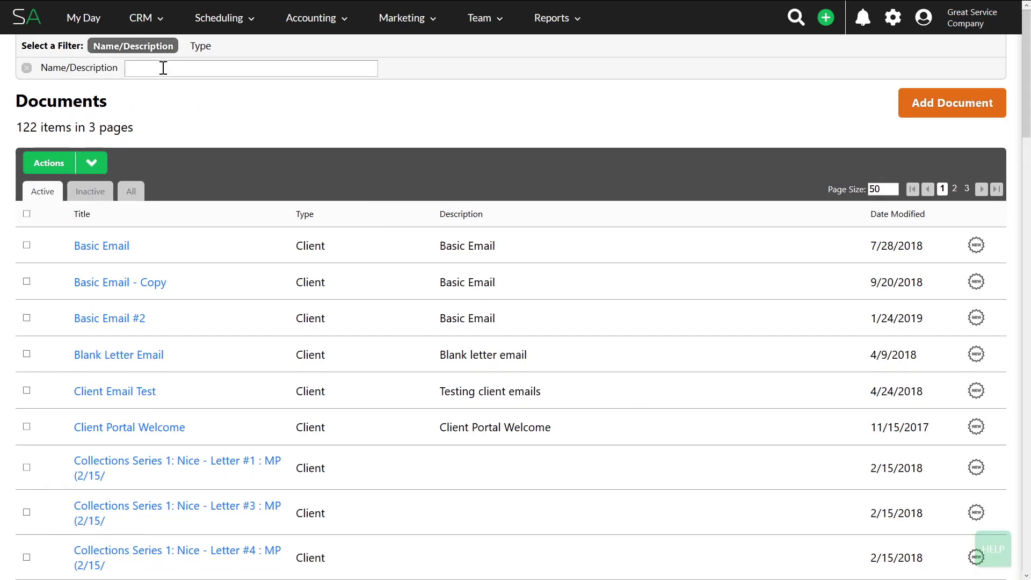
pyautogui.write('memo')
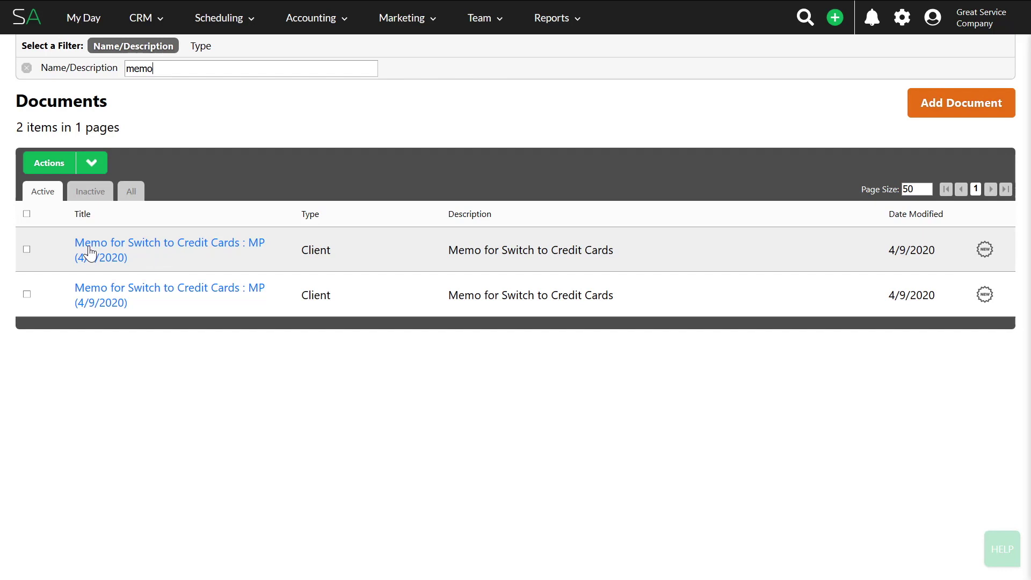
# Open the Memo for Switch to Credit Cards settings, keeping its type as Client Email
pyautogui.click(170, 252)
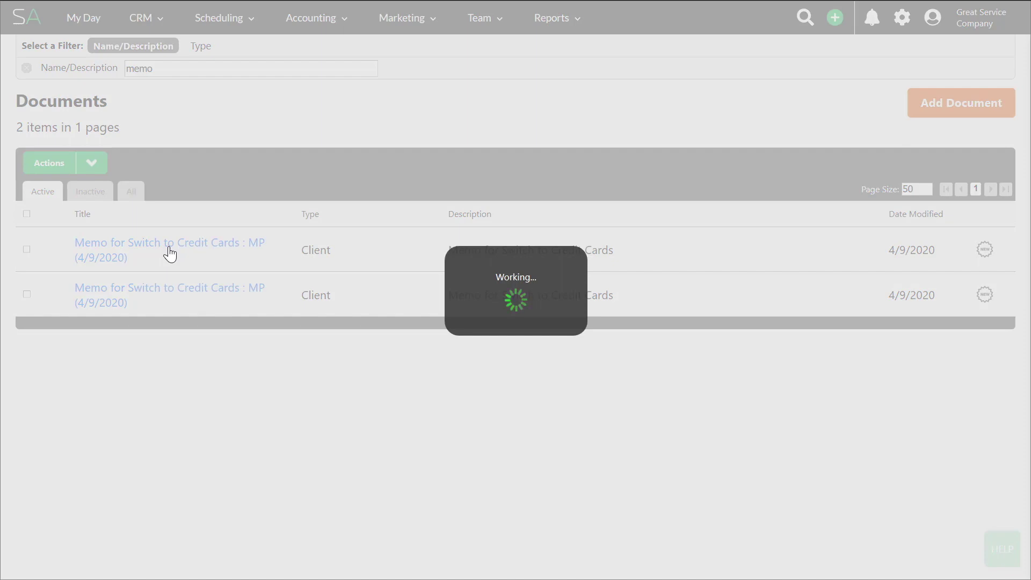
pyautogui.click(172, 243)
pyautogui.click(238, 181)
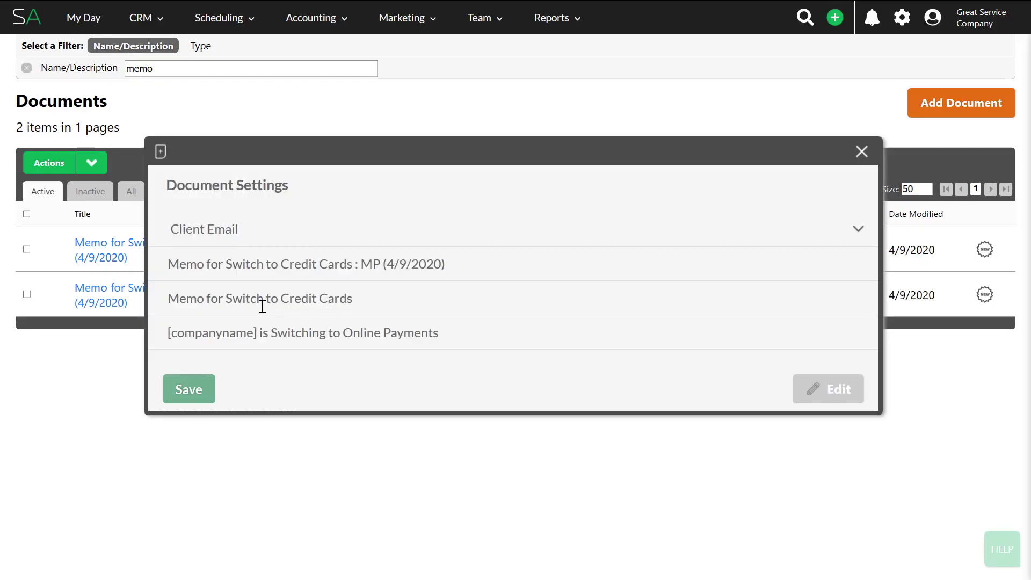
pyautogui.moveTo(168, 336)
pyautogui.mouseDown()
pyautogui.moveTo(306, 322)
pyautogui.moveTo(152, 346)
pyautogui.mouseUp()
pyautogui.click(258, 338)
pyautogui.click(257, 337)
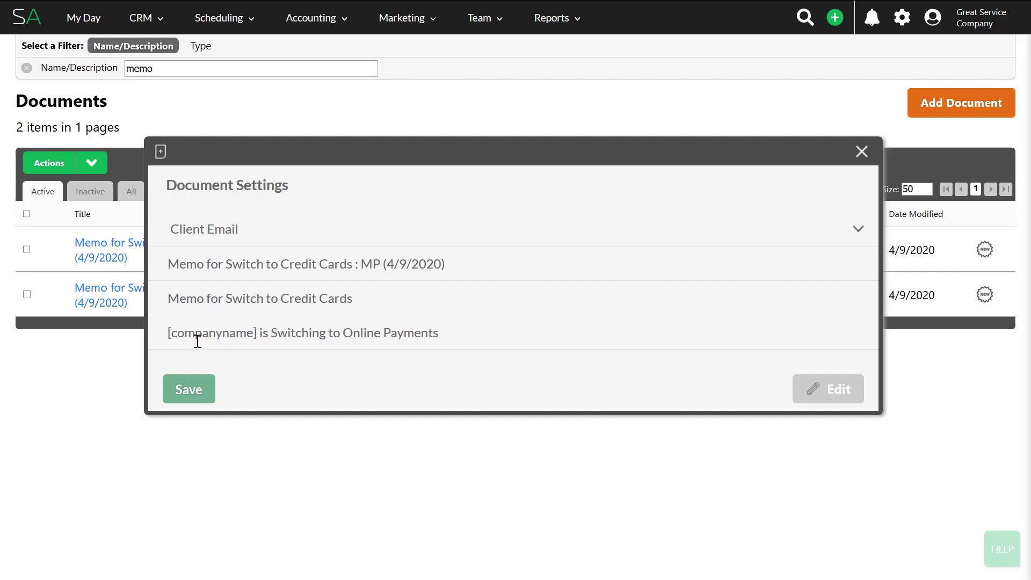
pyautogui.moveTo(258, 333); pyautogui.dragTo(128, 330)
pyautogui.click(271, 334)
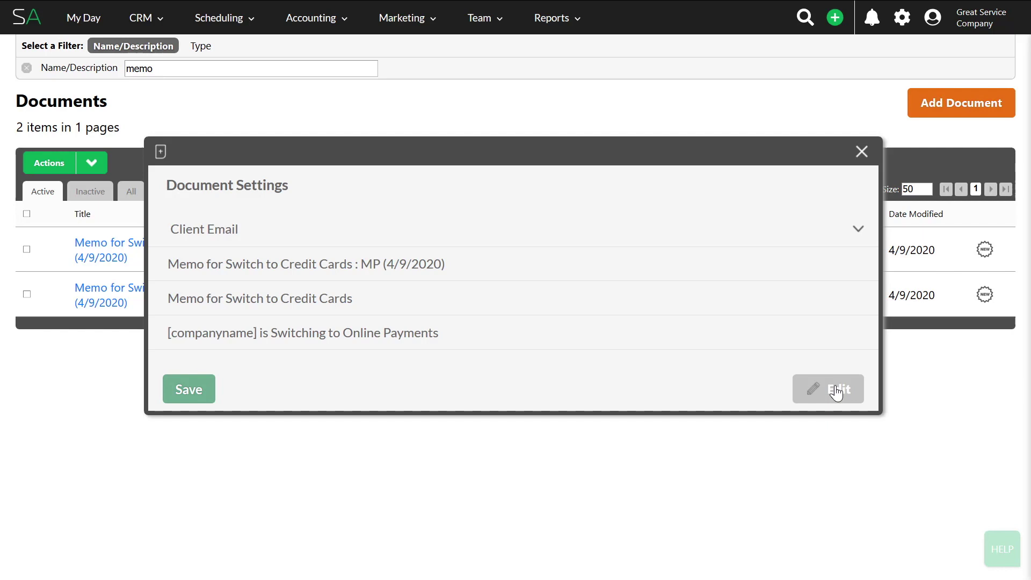
# Open the memo in the editor, review its logo, text and social icon blocks, and save
pyautogui.click(836, 391)
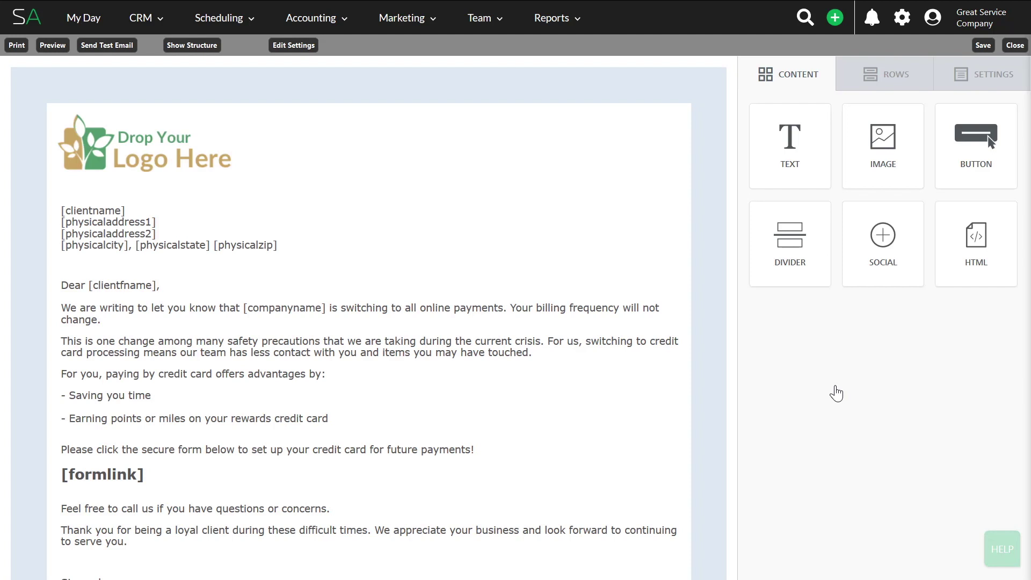
pyautogui.click(90, 139)
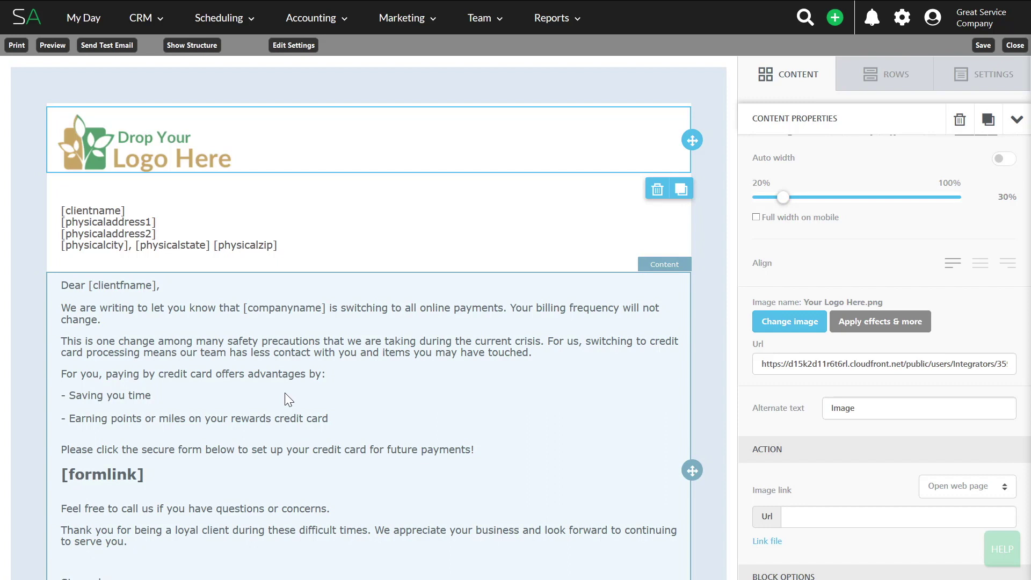
pyautogui.scroll(-3, 288, 400)
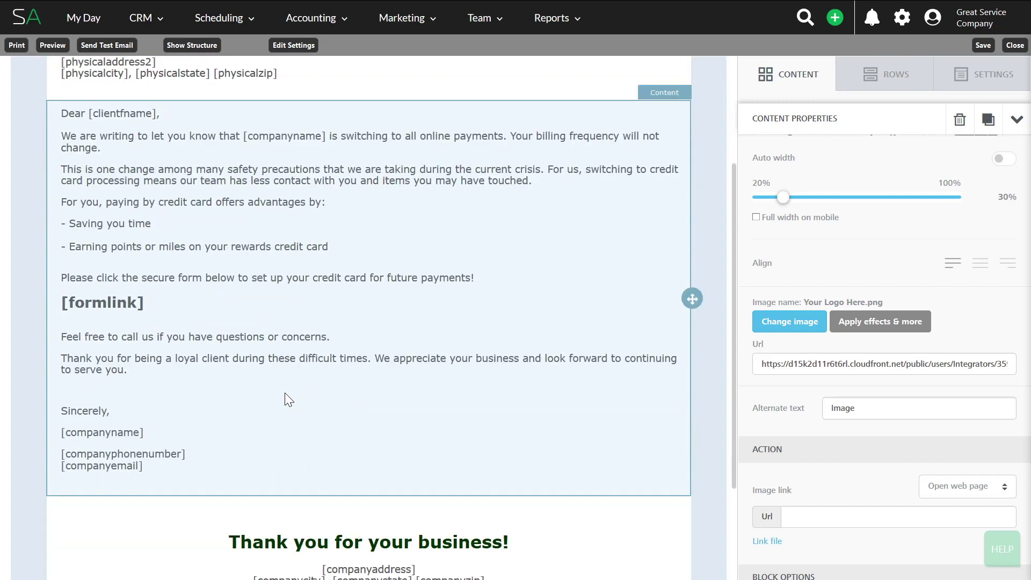
pyautogui.click(60, 305)
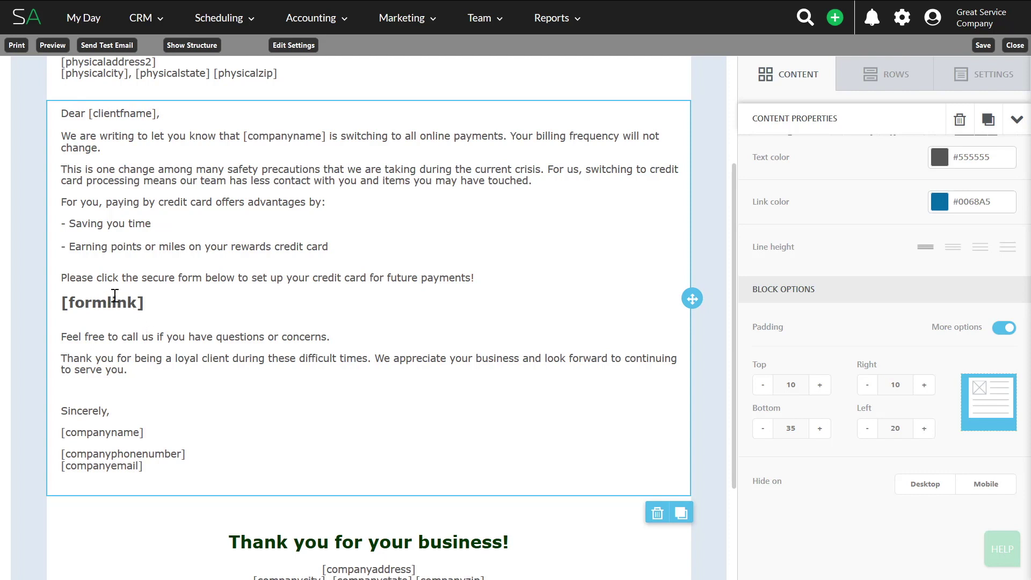
pyautogui.scroll(-2, 114, 295)
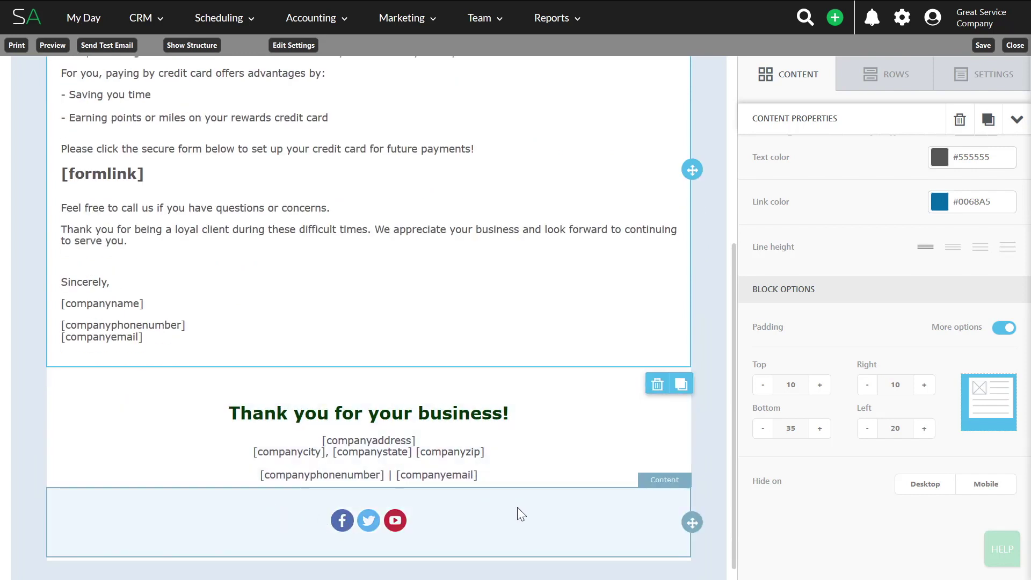
pyautogui.click(344, 521)
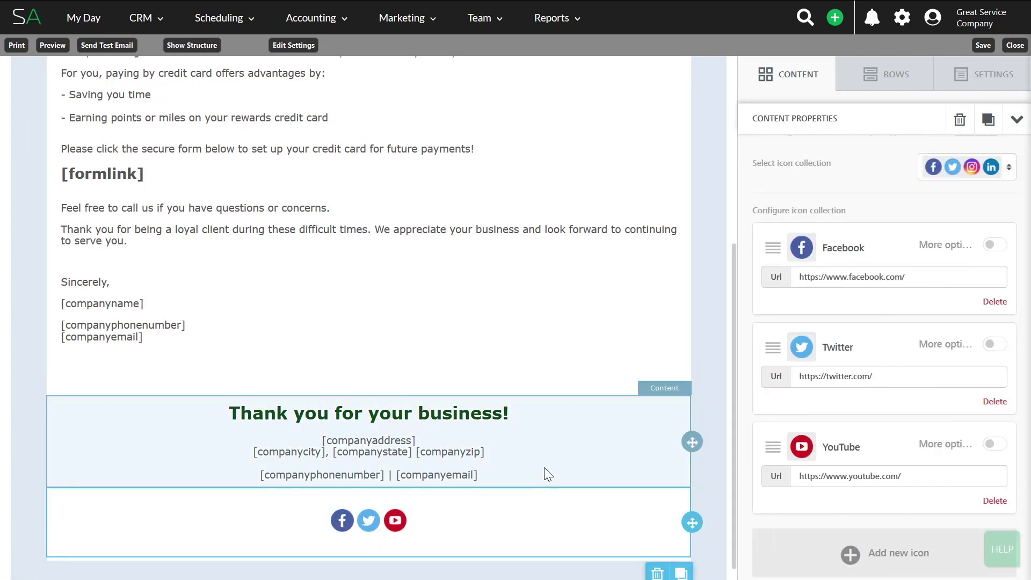
pyautogui.scroll(2, 545, 470)
pyautogui.scroll(2, 545, 473)
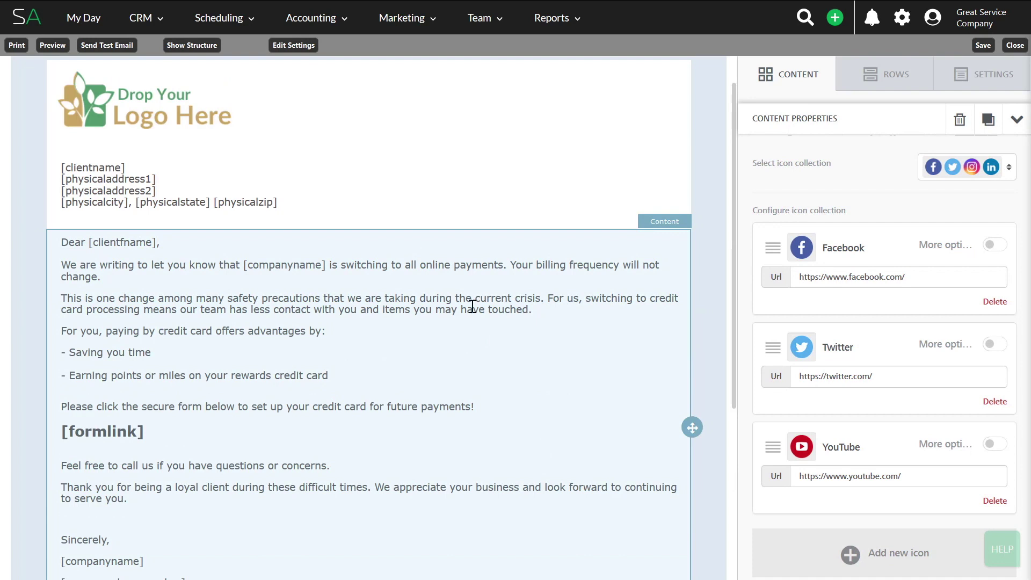
pyautogui.scroll(1, 474, 309)
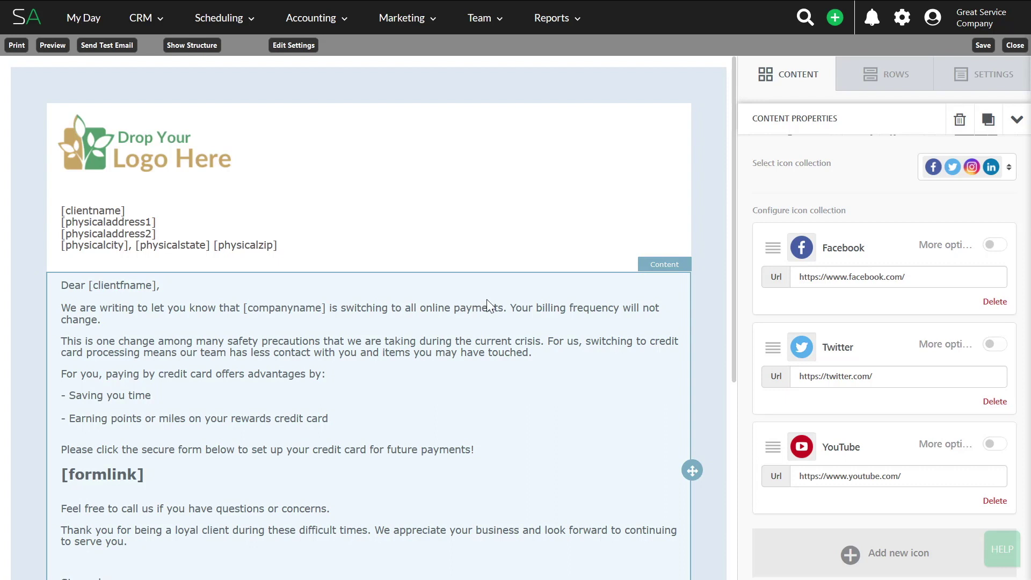
pyautogui.click(984, 46)
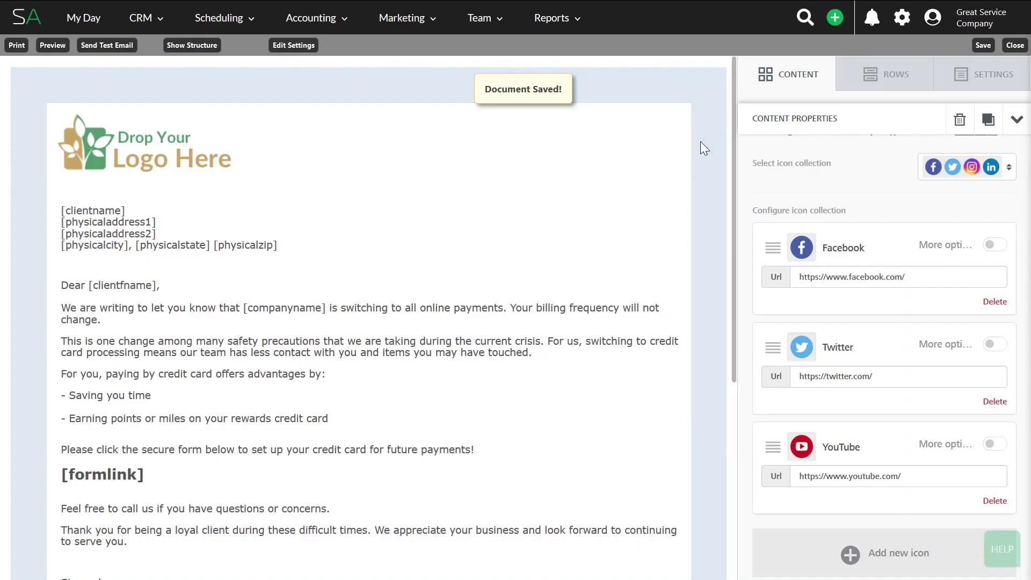
# Close the email editor and go to the Clients list
pyautogui.click(1015, 45)
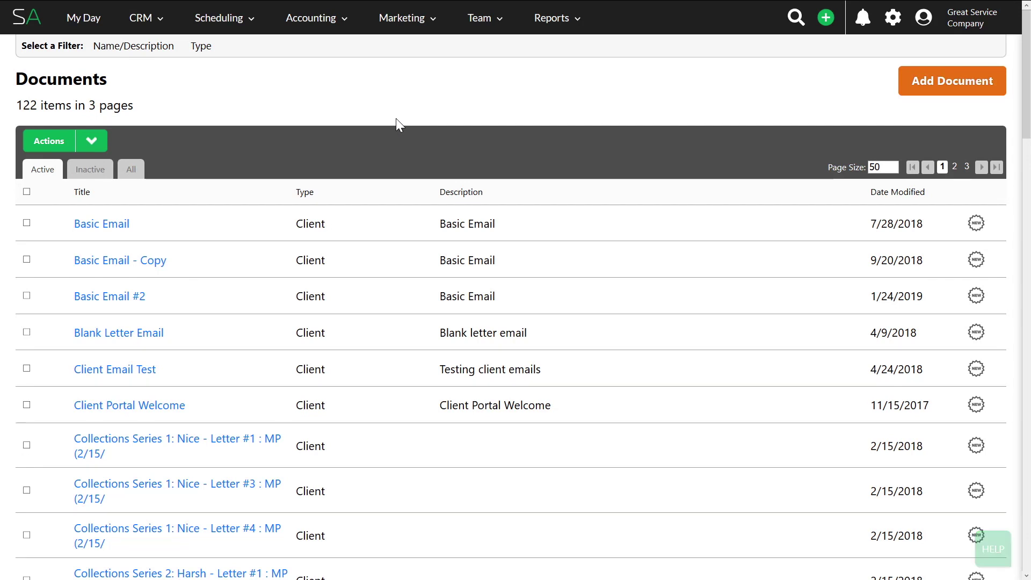
pyautogui.moveTo(145, 31)
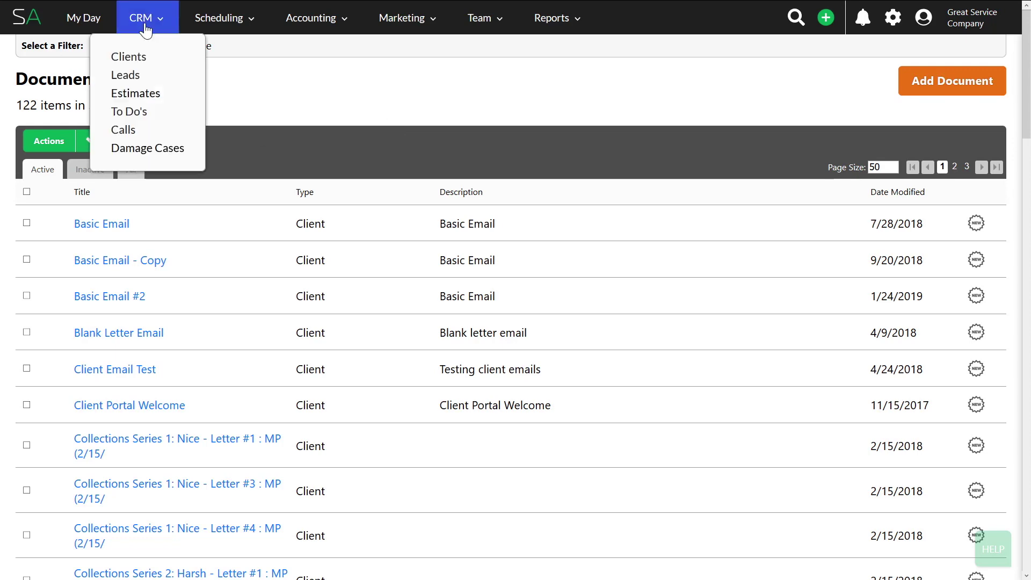
pyautogui.click(144, 59)
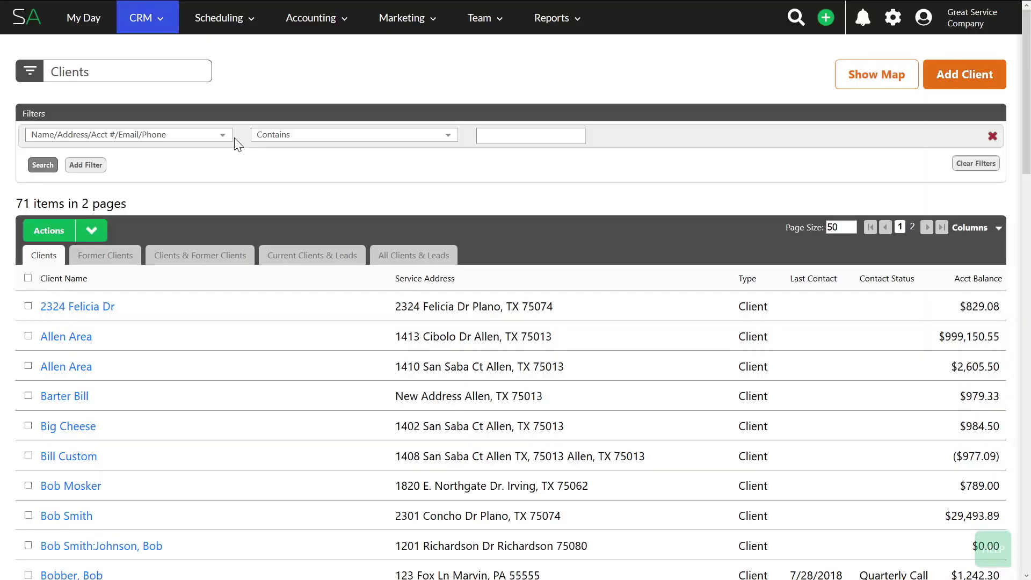
# Select all clients and start a Marketing email to all filtered clients
pyautogui.moveTo(92, 230)
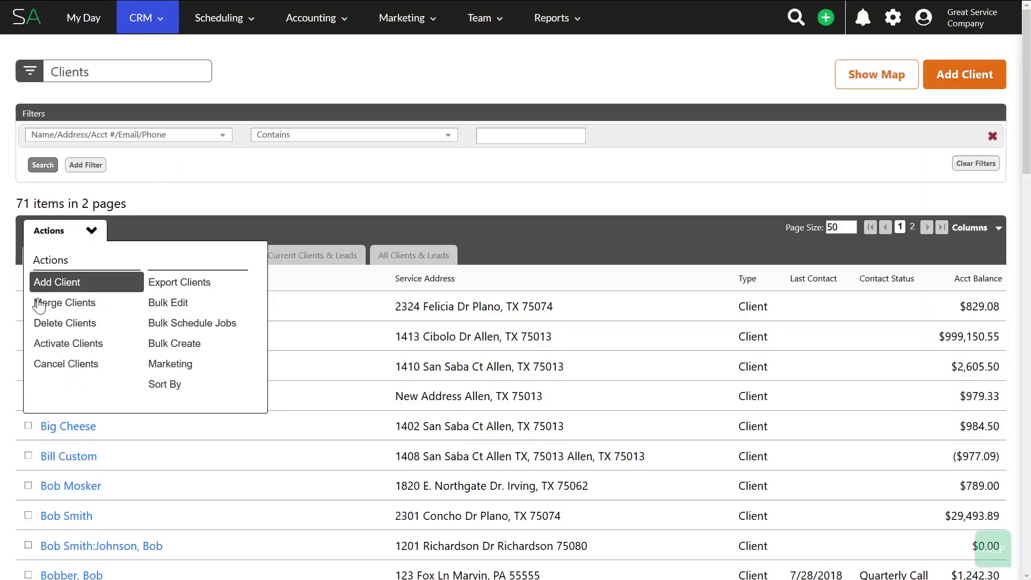
pyautogui.click(28, 278)
pyautogui.moveTo(78, 235)
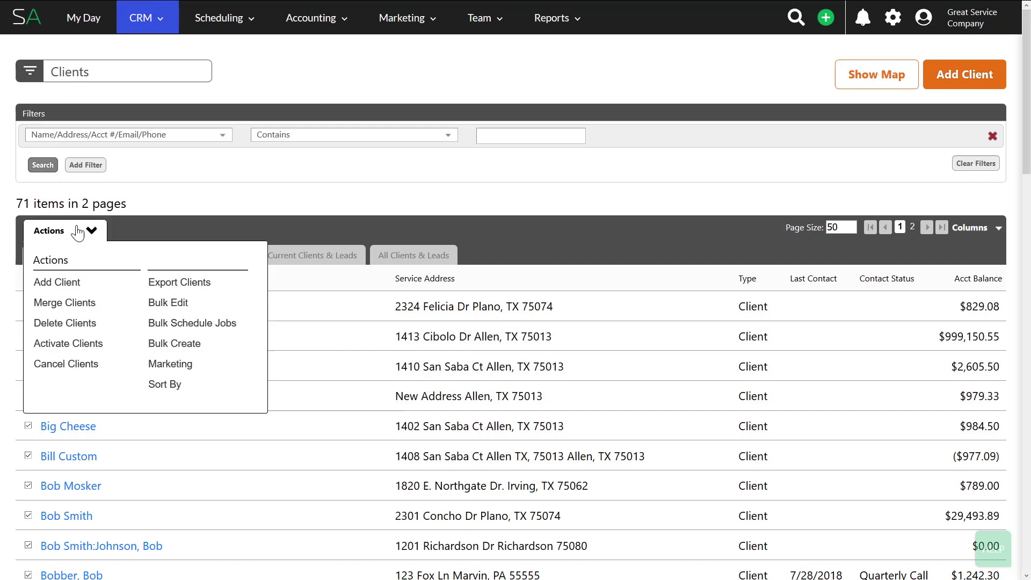
pyautogui.click(171, 364)
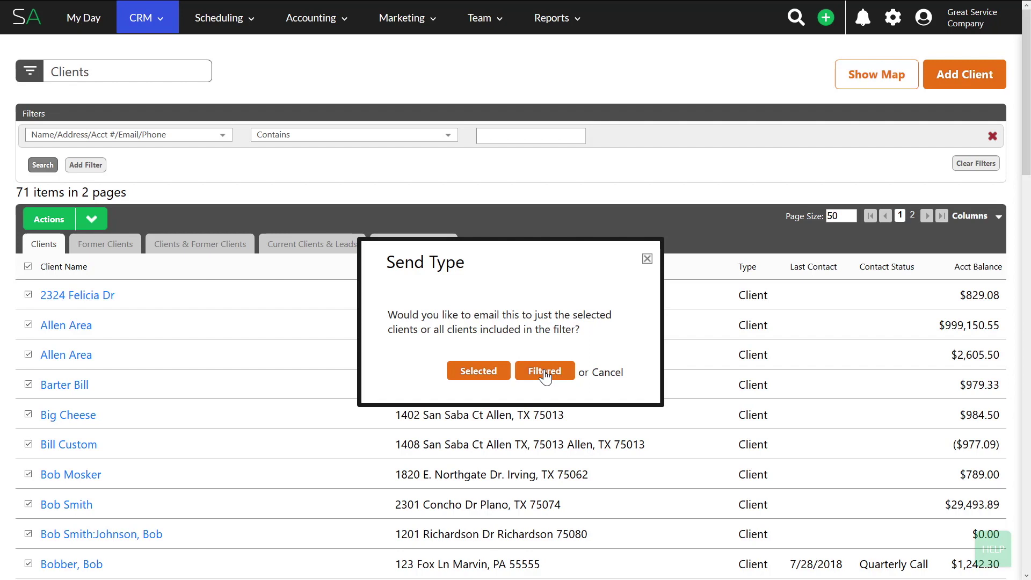
pyautogui.click(545, 372)
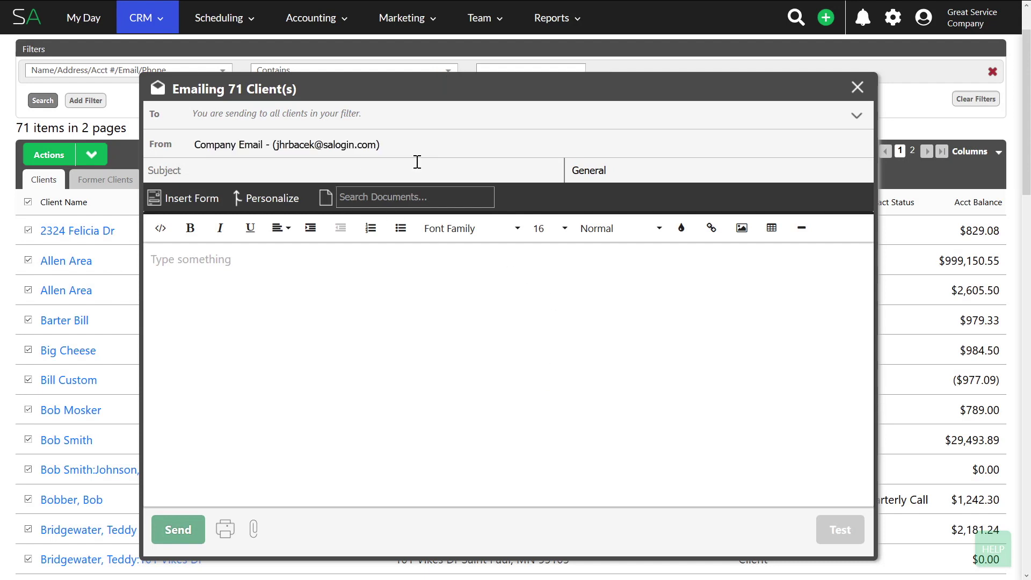
# Load the Memo for Switch to Credit Cards document, insert the CC Update form link, and send
pyautogui.click(394, 195)
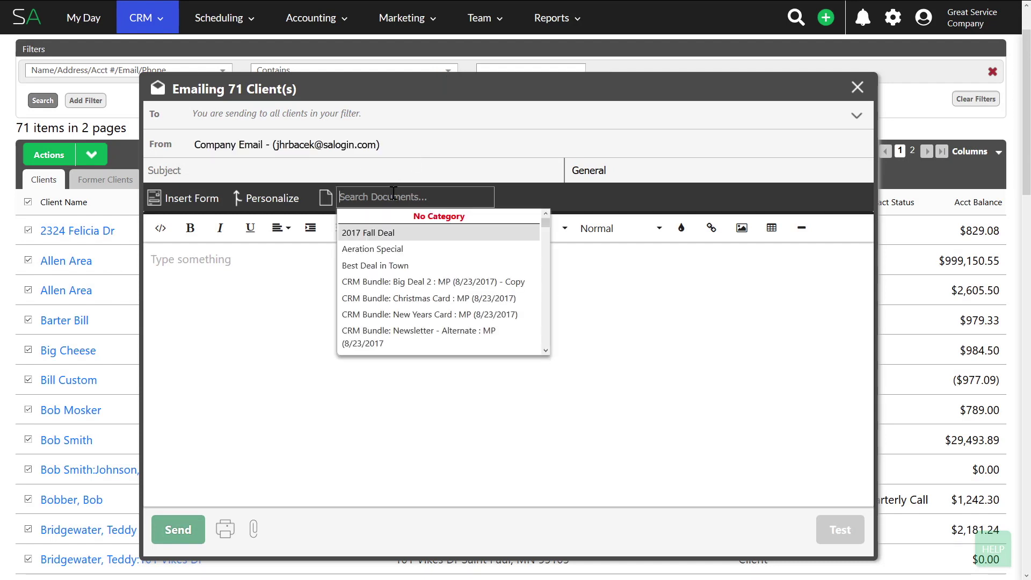
pyautogui.write('me')
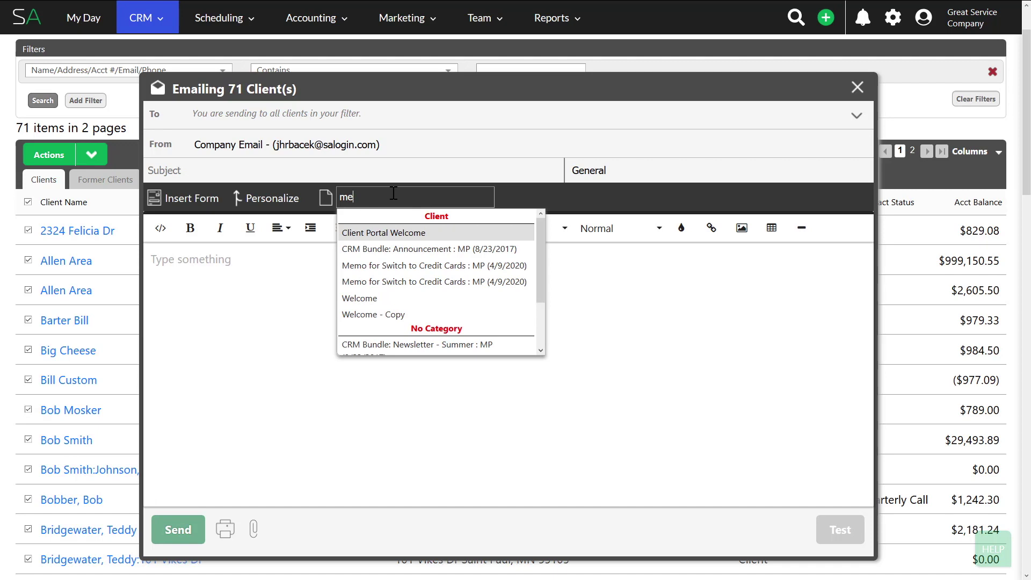
pyautogui.click(409, 265)
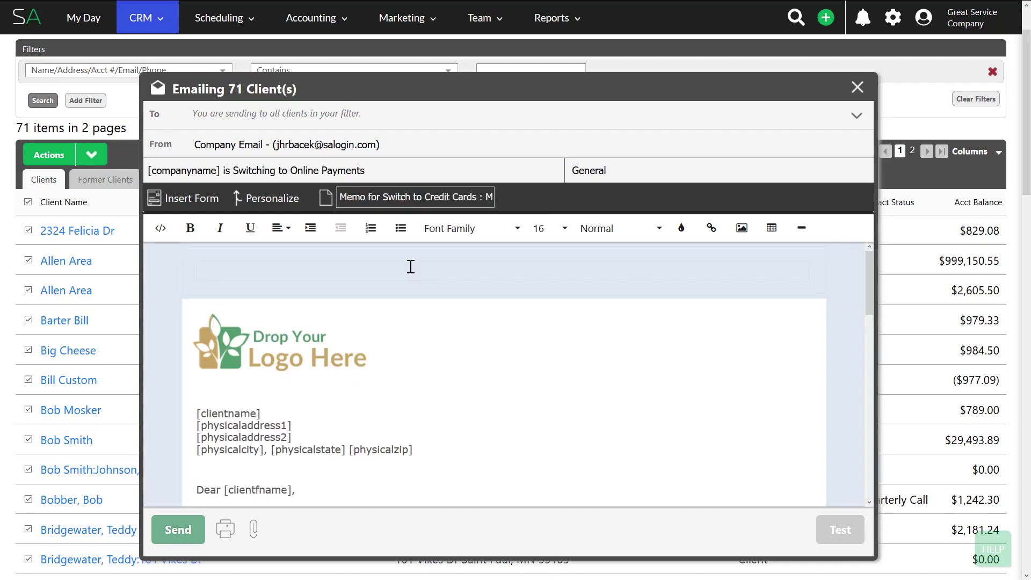
pyautogui.scroll(-6, 409, 267)
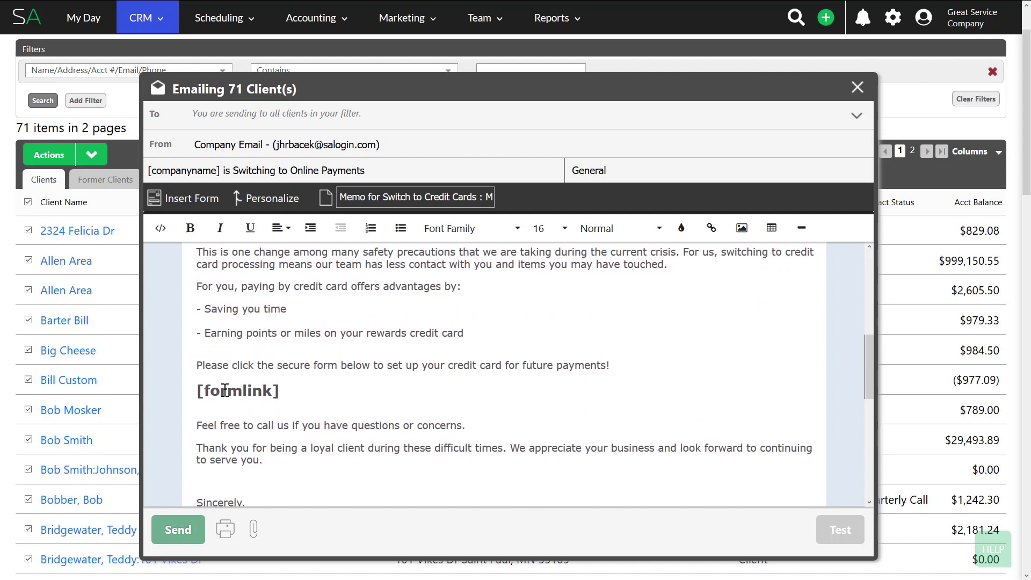
pyautogui.scroll(6, 255, 317)
pyautogui.scroll(1, 255, 321)
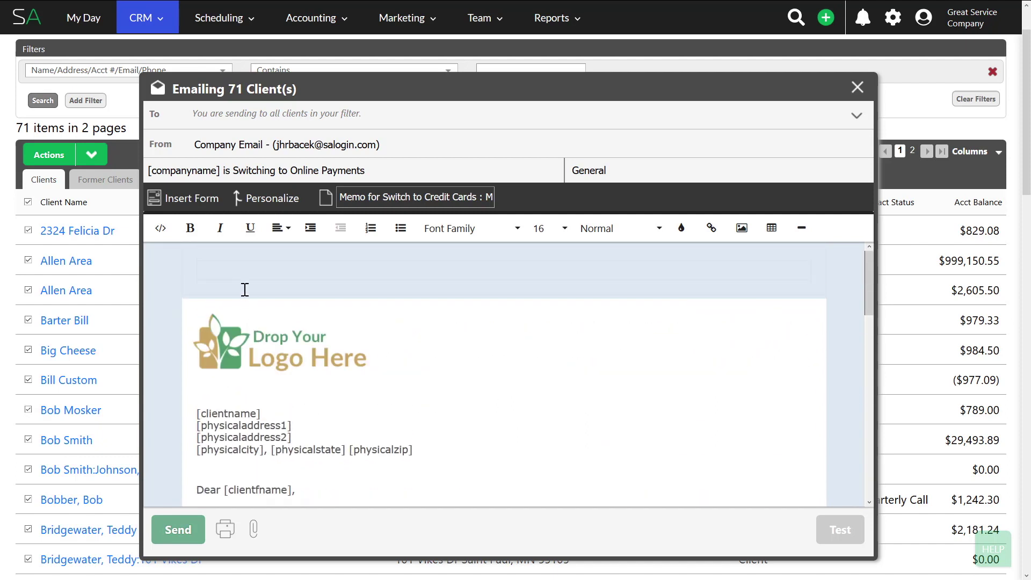
pyautogui.click(185, 199)
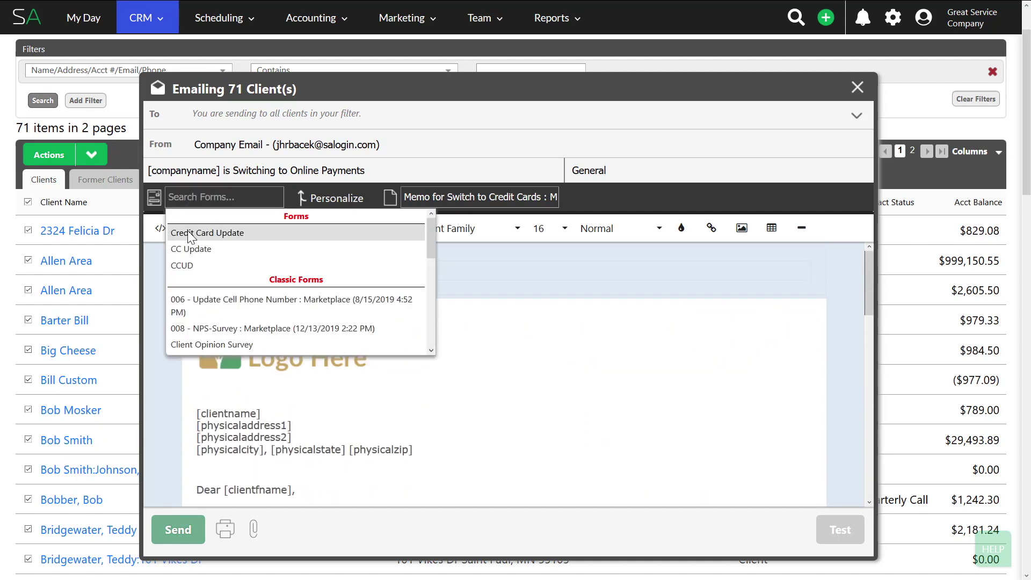
pyautogui.click(189, 249)
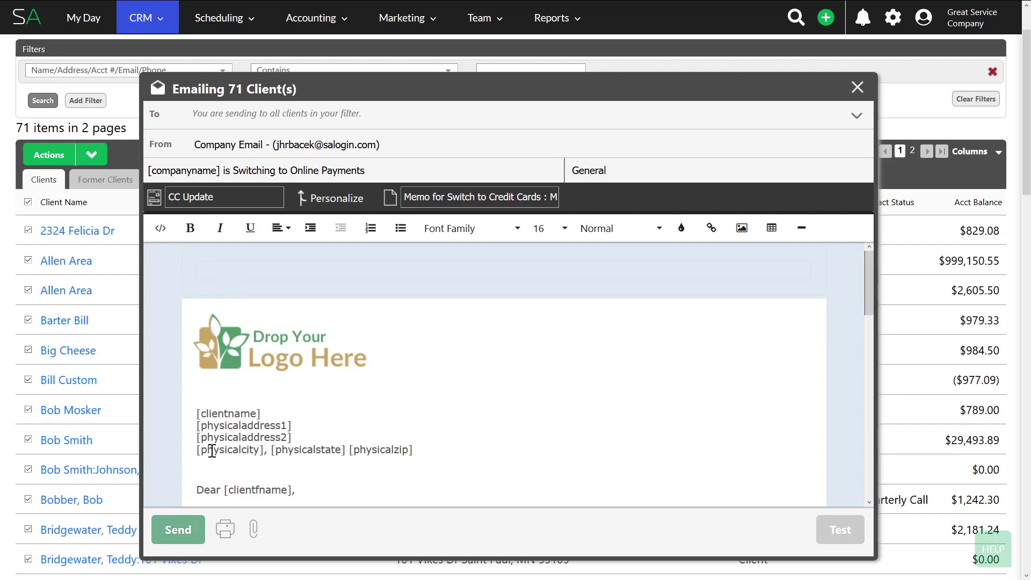
pyautogui.click(191, 530)
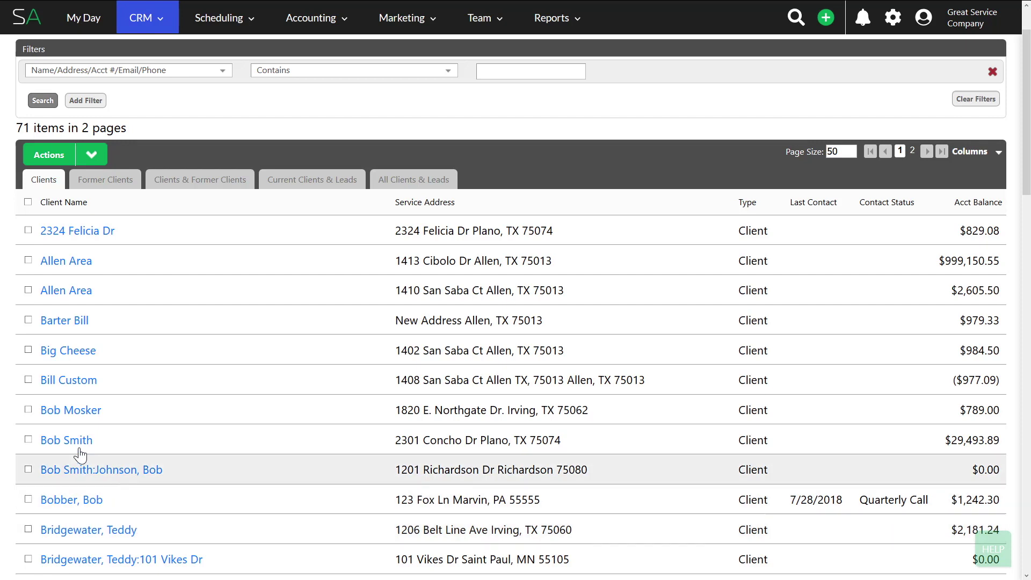
# Open the client's account page and view the credit card on file
pyautogui.click(63, 440)
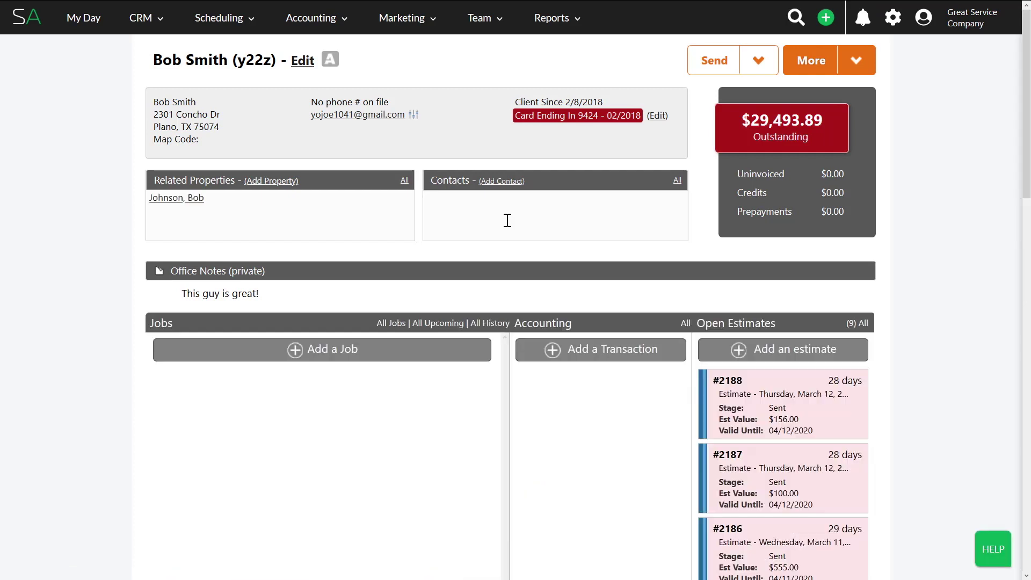
pyautogui.click(658, 117)
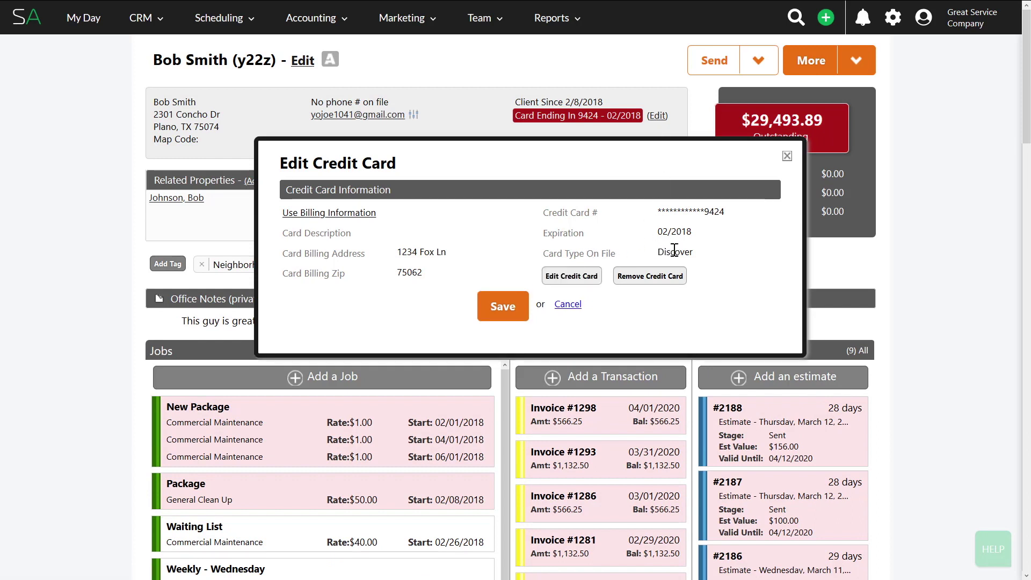
pyautogui.click(788, 156)
# Check the client's billing settings, leaving Discover as the payment method, and close the edit form
pyautogui.click(303, 61)
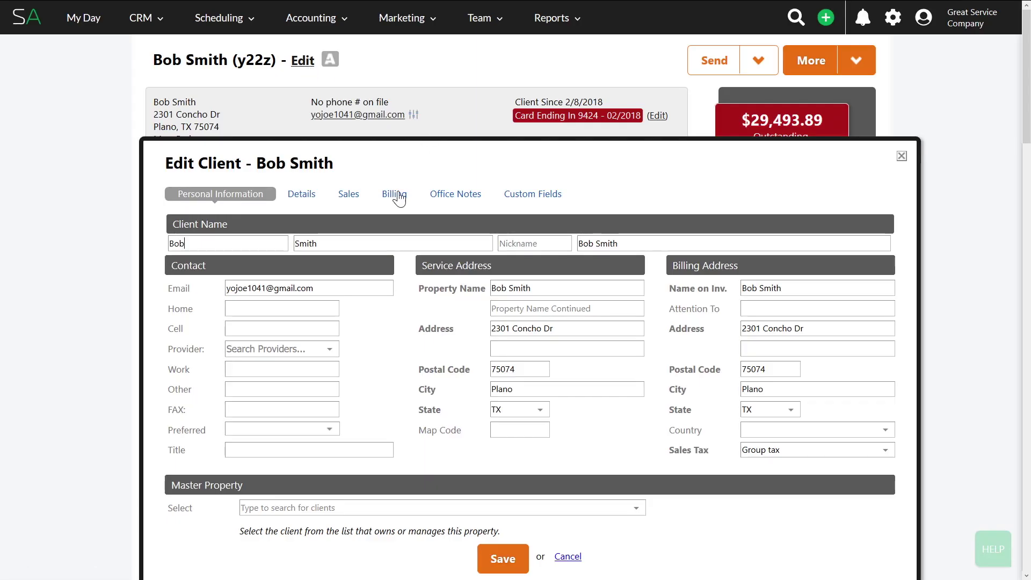
pyautogui.click(394, 195)
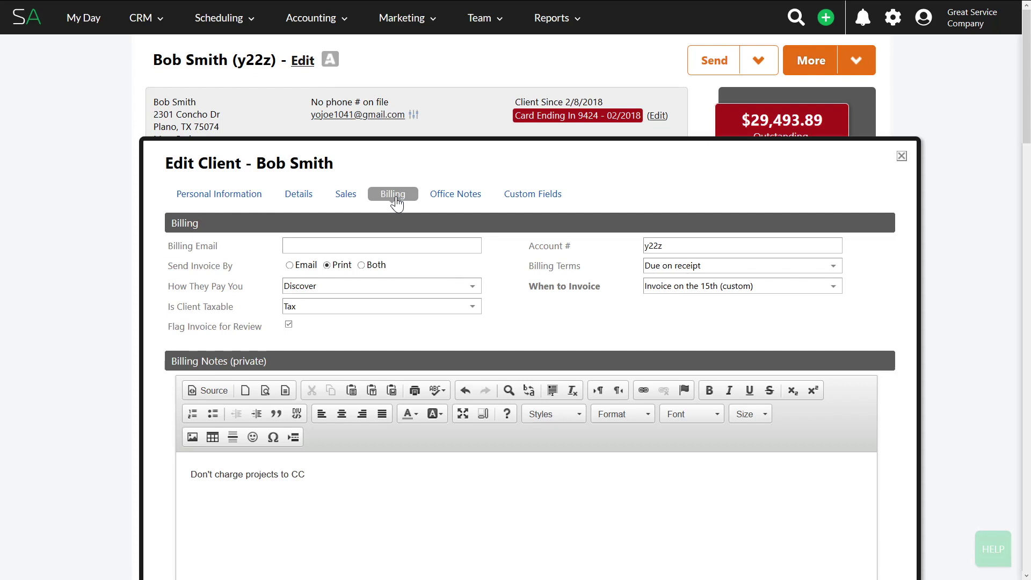
pyautogui.click(295, 290)
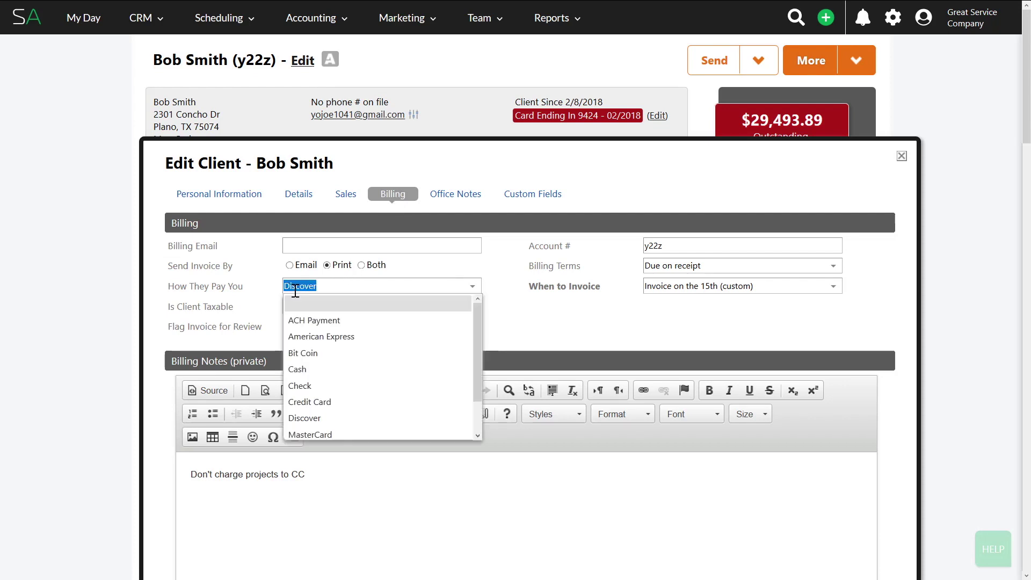
pyautogui.click(332, 418)
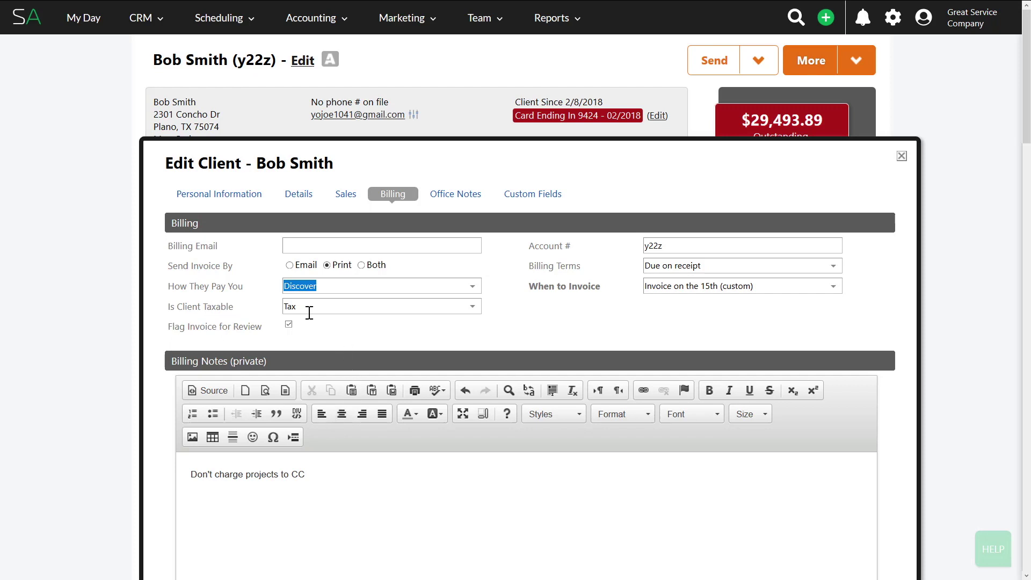
pyautogui.click(473, 286)
pyautogui.click(242, 291)
pyautogui.click(902, 158)
# Show Accounting > Invoices with the 'Invoices to charge' filter (138 invoices), then toggle select-all on and off
pyautogui.click(293, 20)
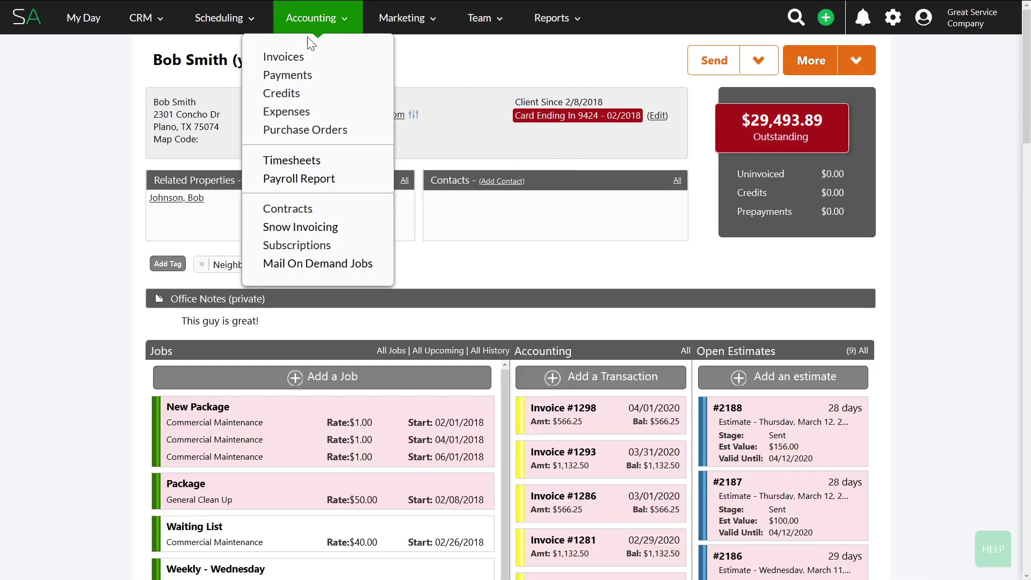
pyautogui.click(300, 56)
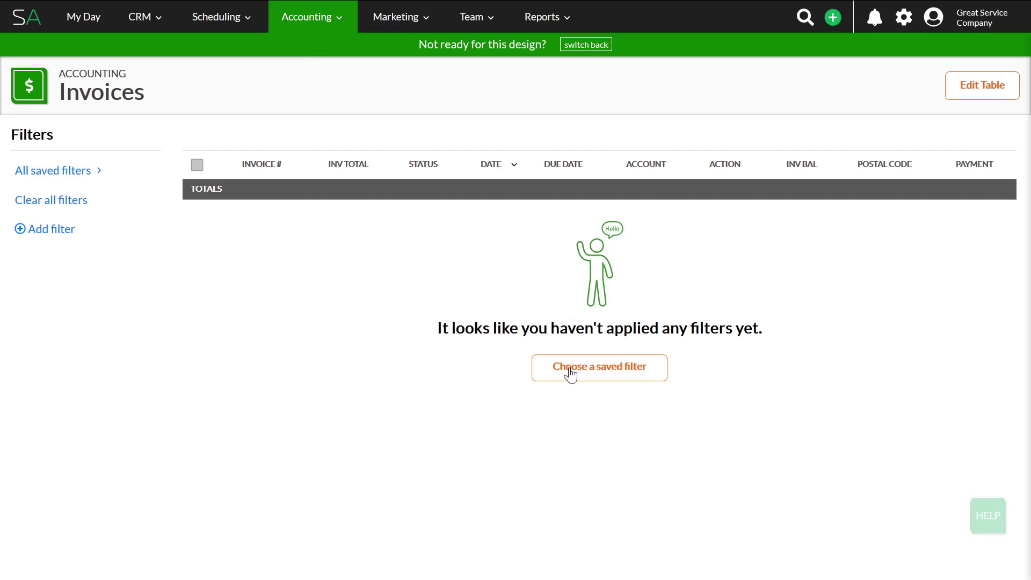
pyautogui.rightClick(570, 374)
pyautogui.press('Escape')
pyautogui.click(570, 374)
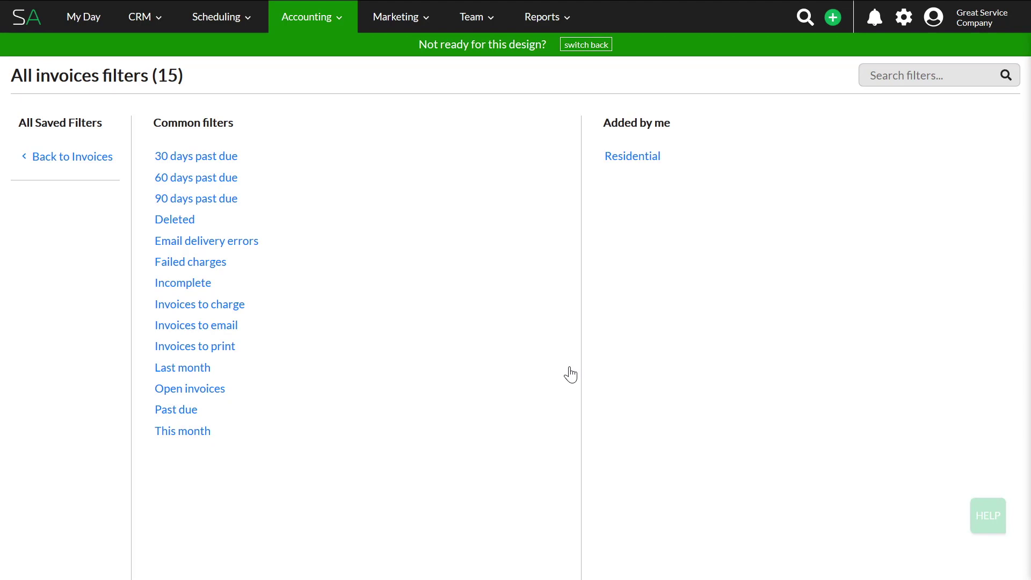
pyautogui.click(214, 311)
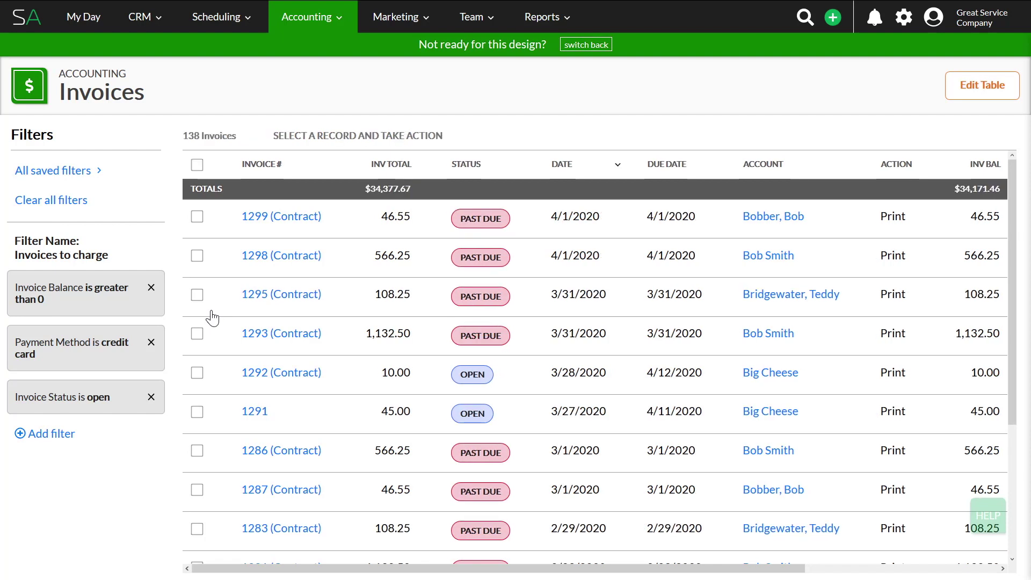
pyautogui.click(197, 165)
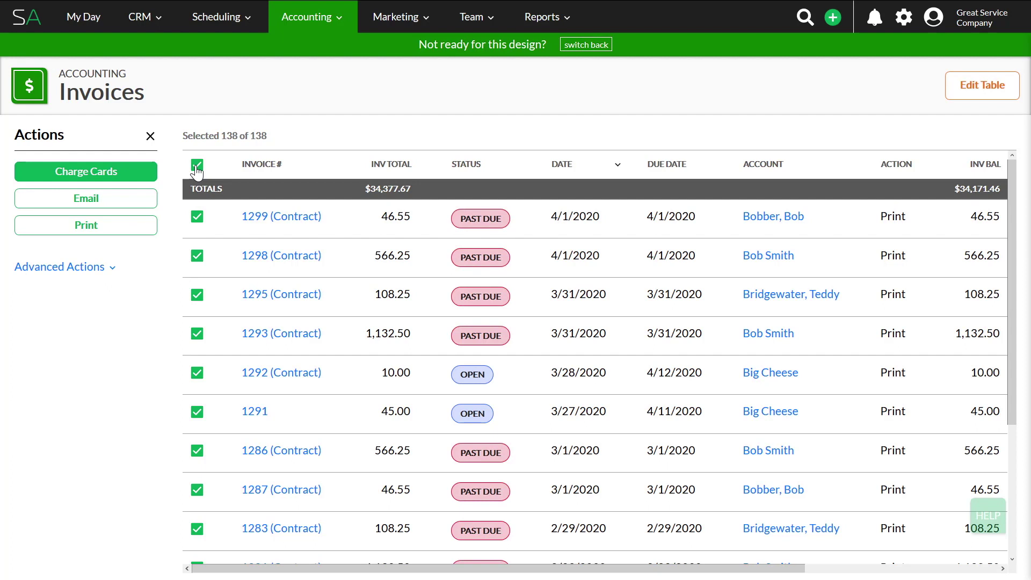
pyautogui.click(196, 168)
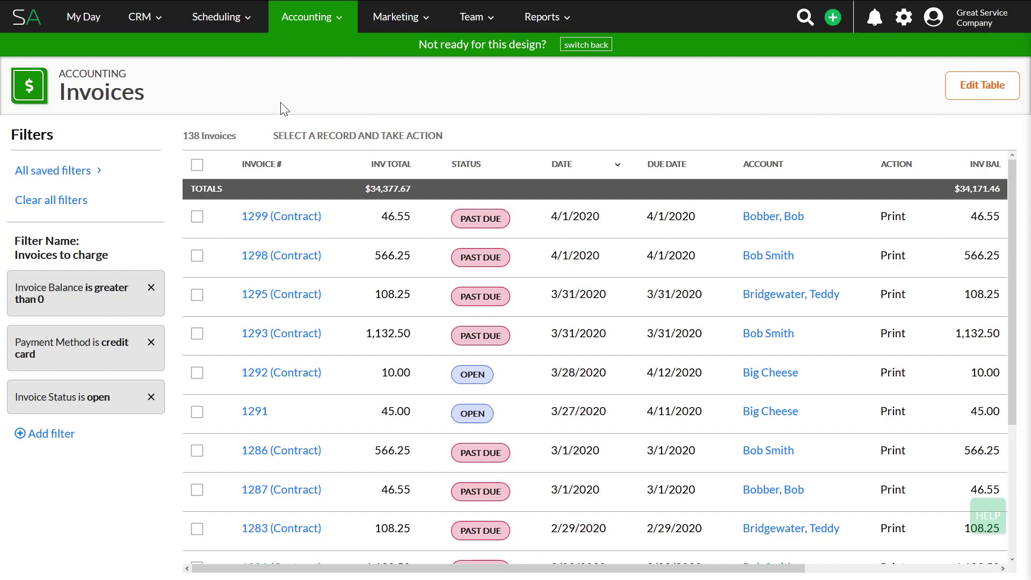
# Apply the 'Invoices to email' filter and select all 11 invoices
pyautogui.click(67, 176)
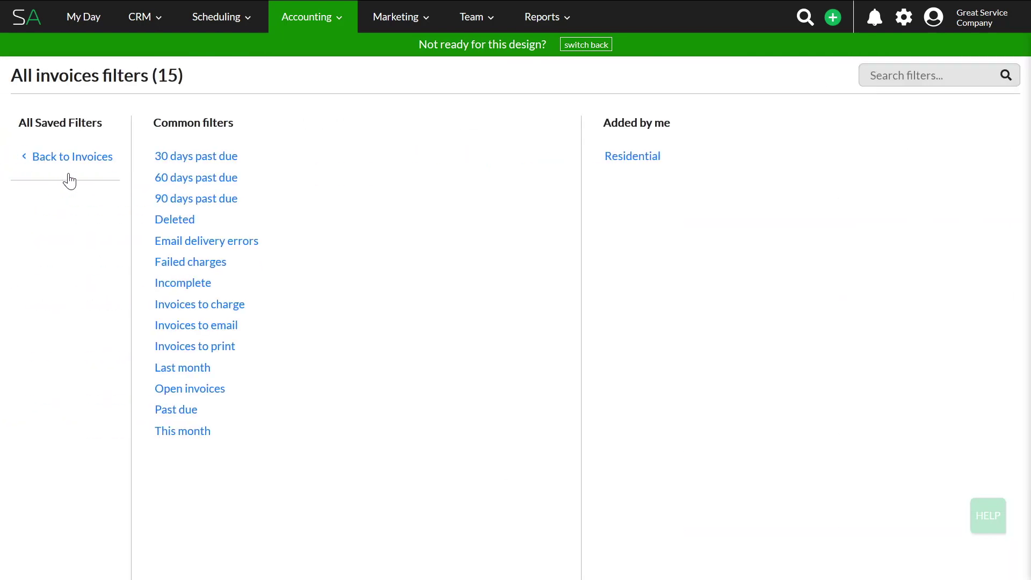
pyautogui.click(209, 326)
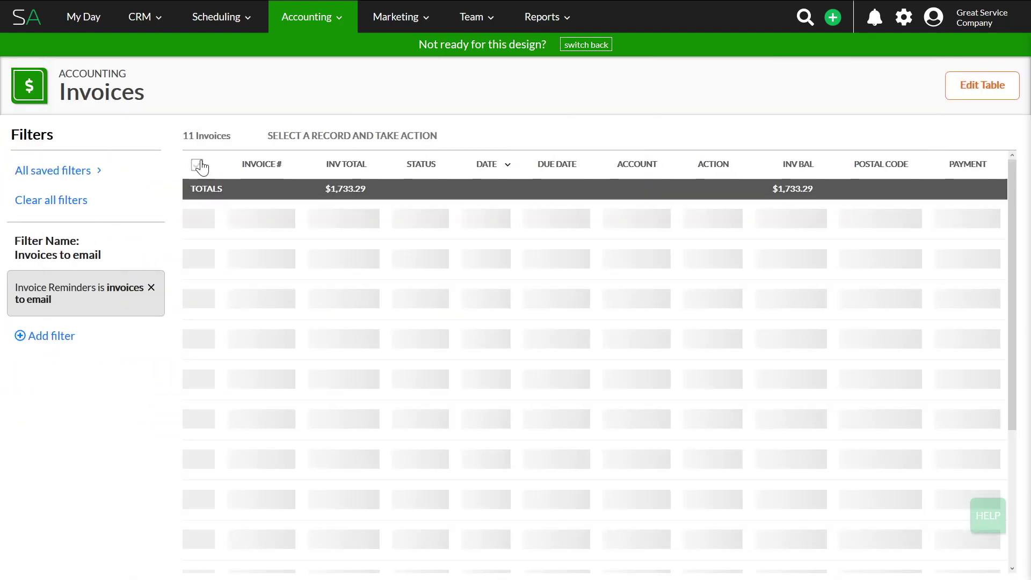
pyautogui.click(197, 165)
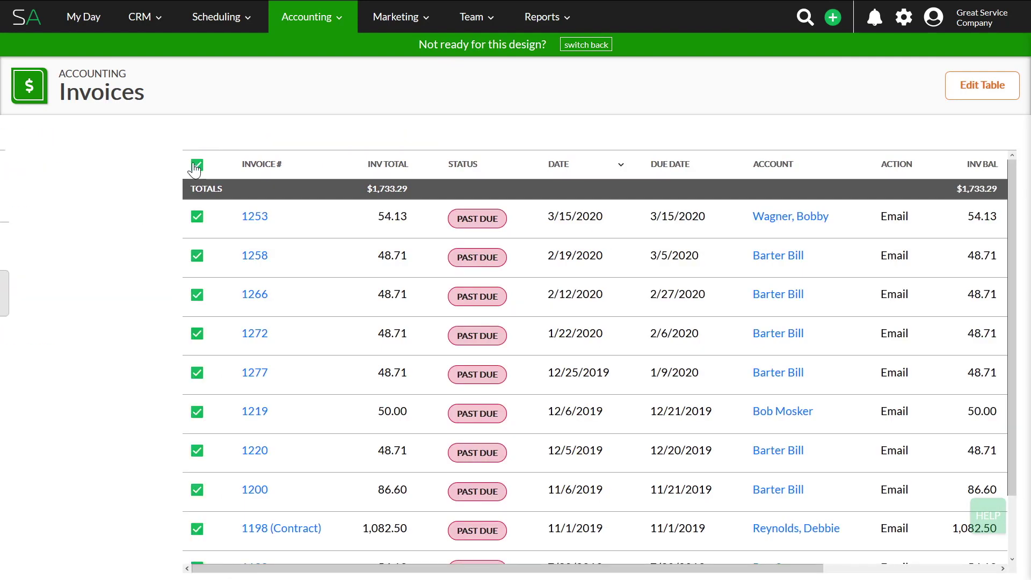
# Start an email for the selected invoices, review the 'Test Invoice totals only' template, and close it unsent
pyautogui.click(75, 204)
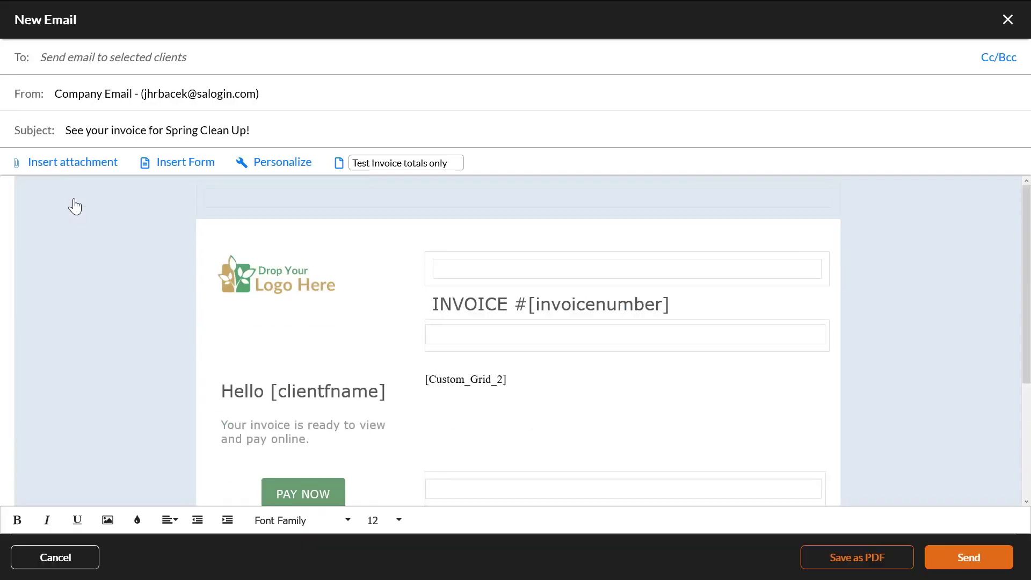
pyautogui.click(359, 163)
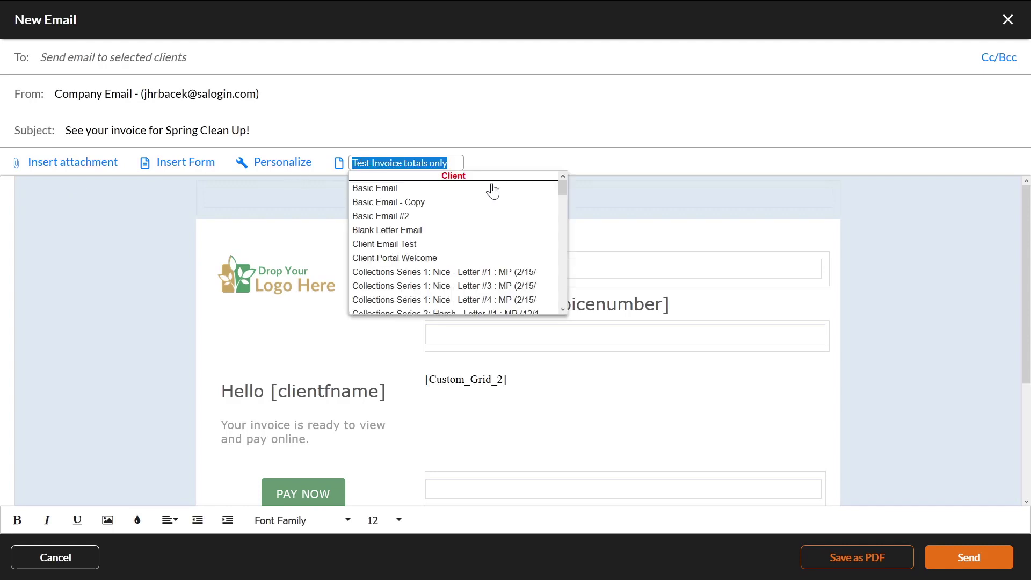
pyautogui.click(307, 210)
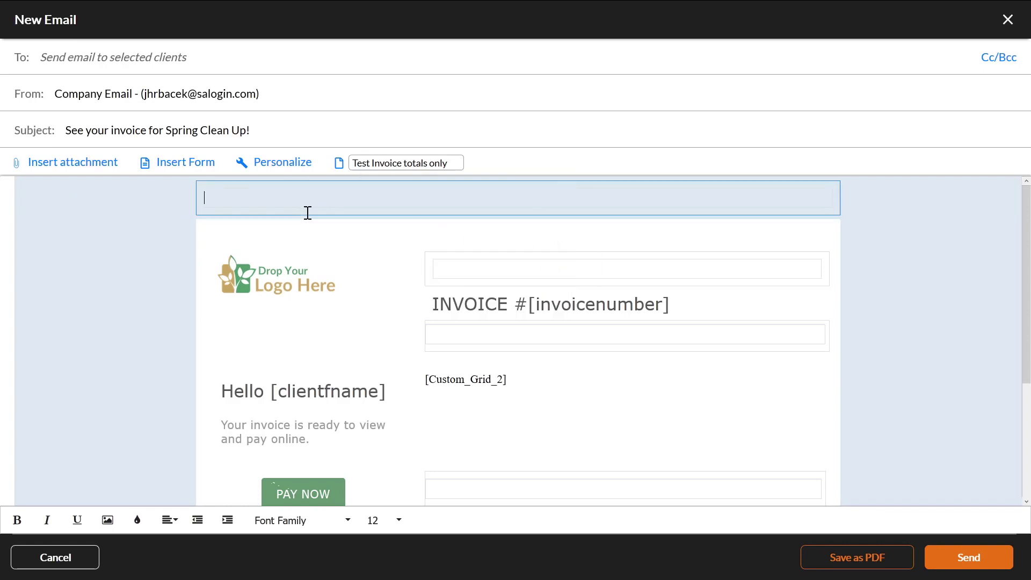
pyautogui.scroll(-3, 332, 387)
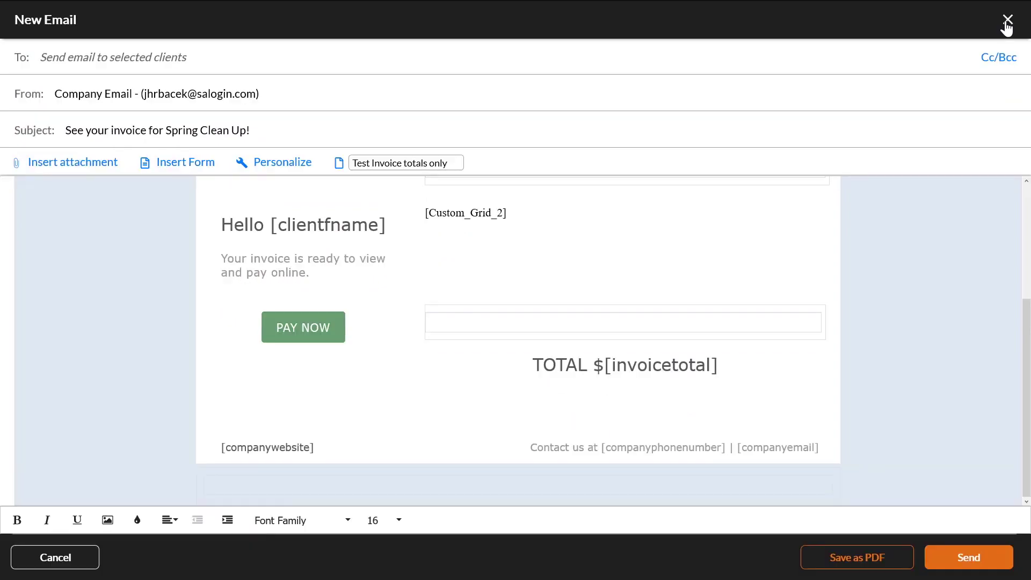
pyautogui.click(1007, 20)
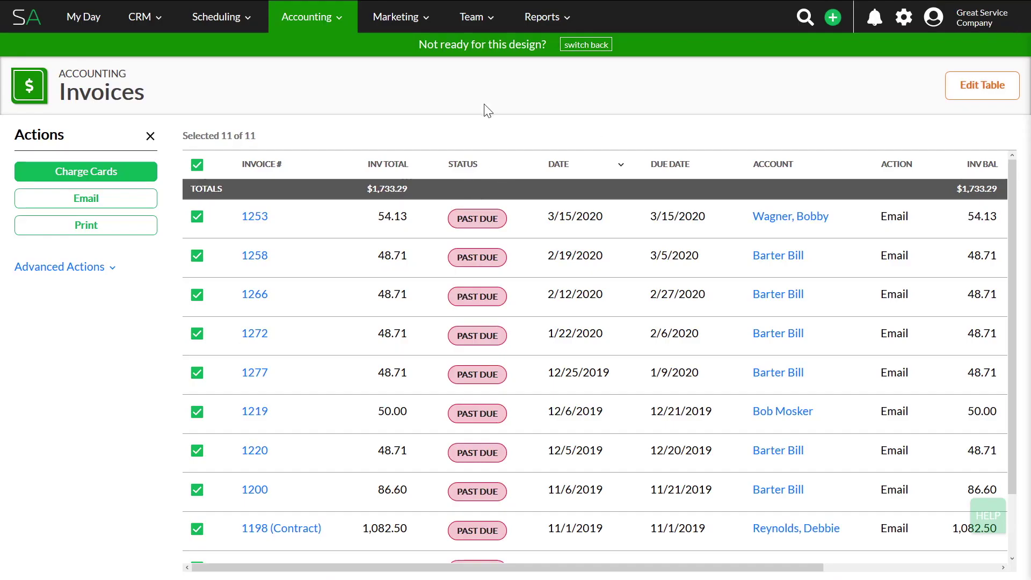